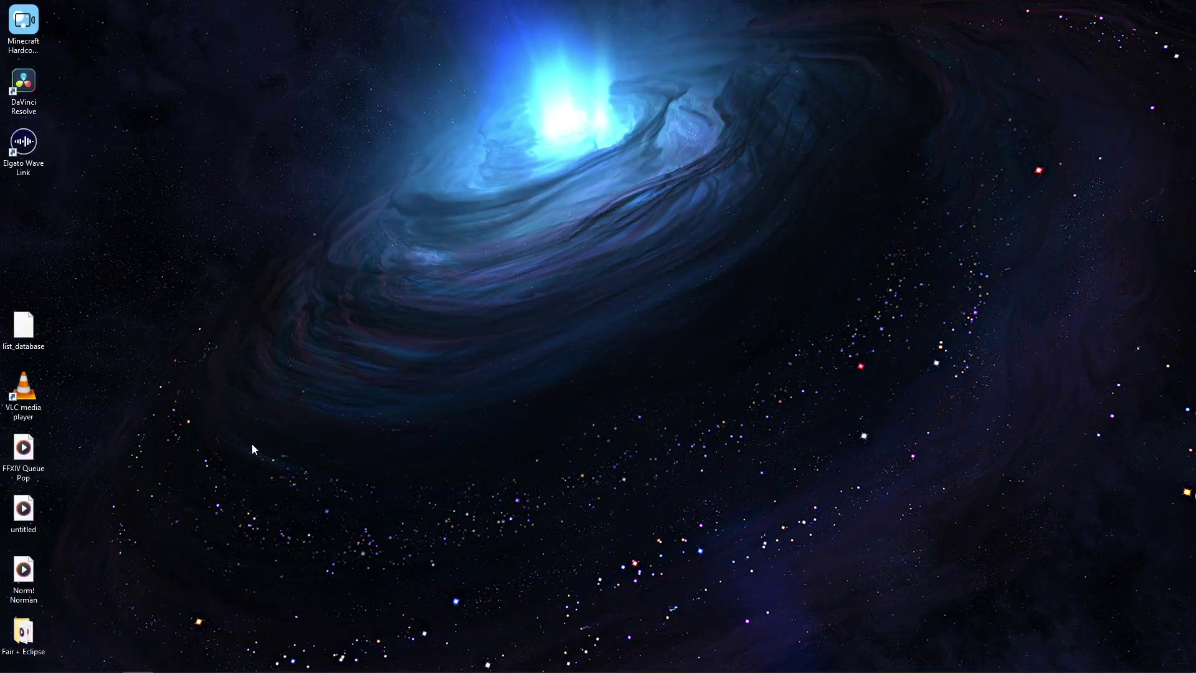
- Bring Steam to the front and show McOsu's page in the game library
mouse_move(243, 672)
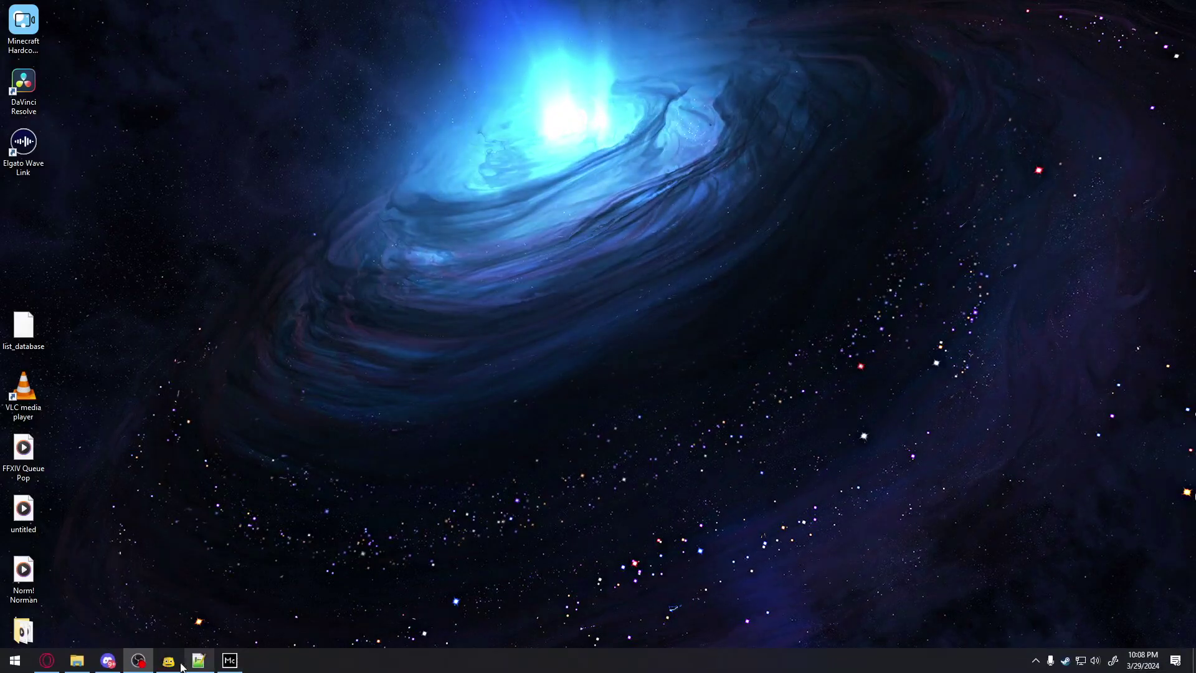
left_click(1065, 660)
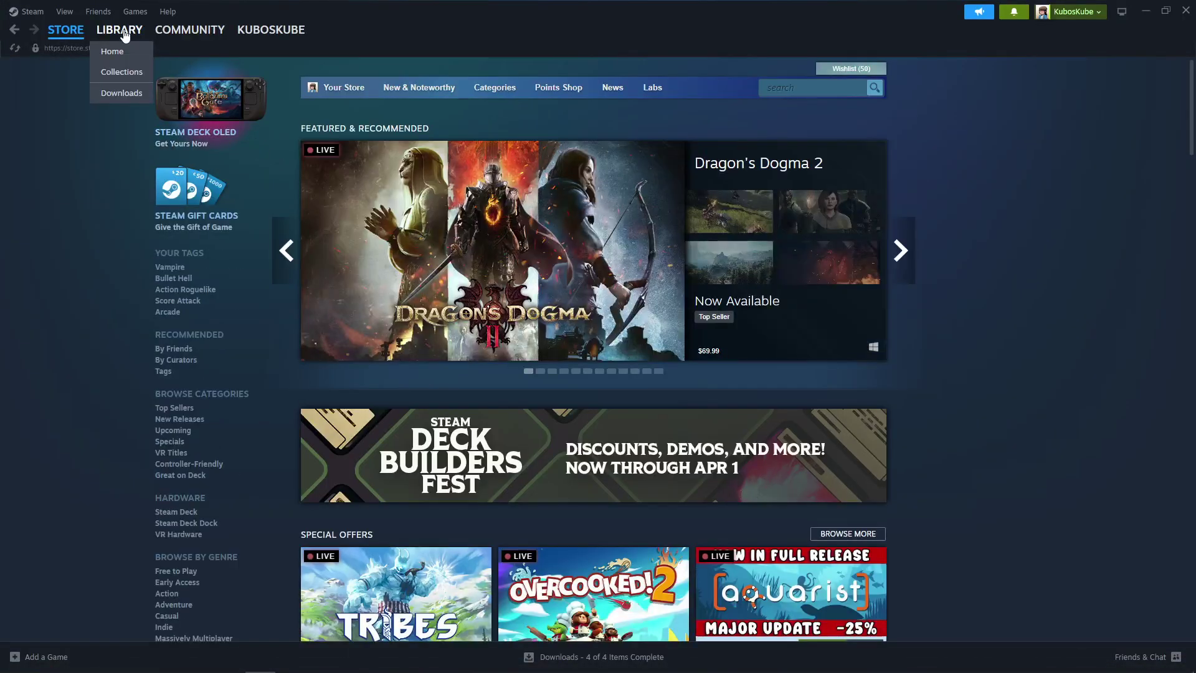
left_click(119, 29)
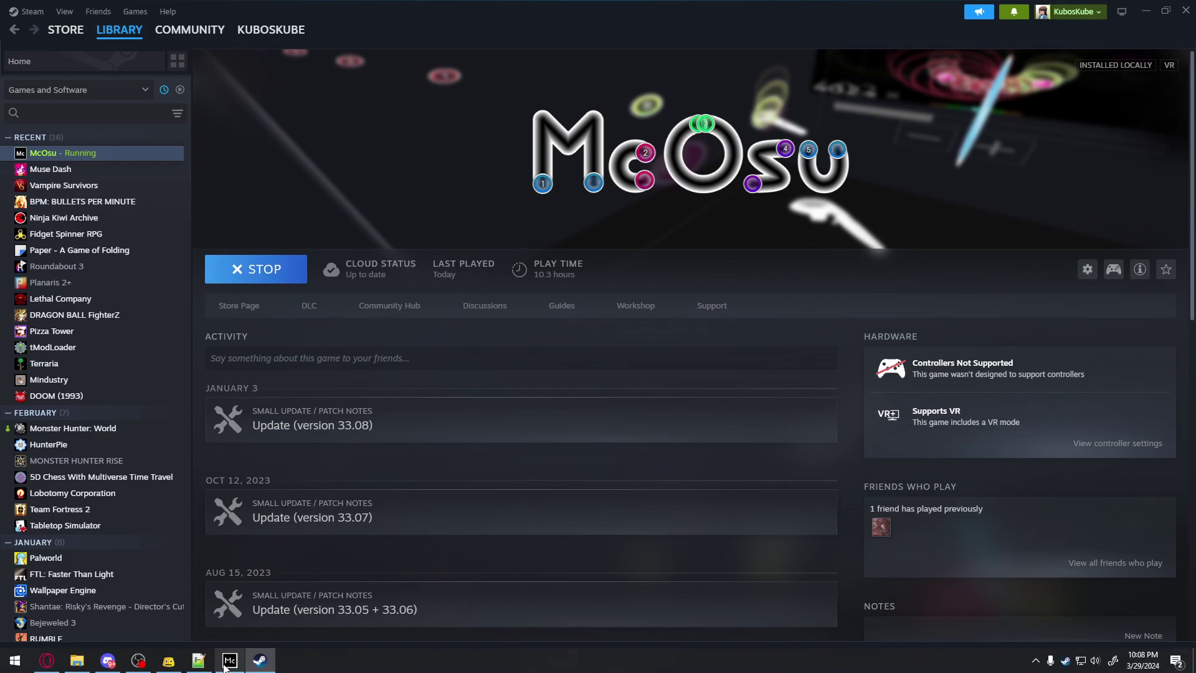
- Launch osu!(lazer) from Start search and go to solo song selection
key("super")
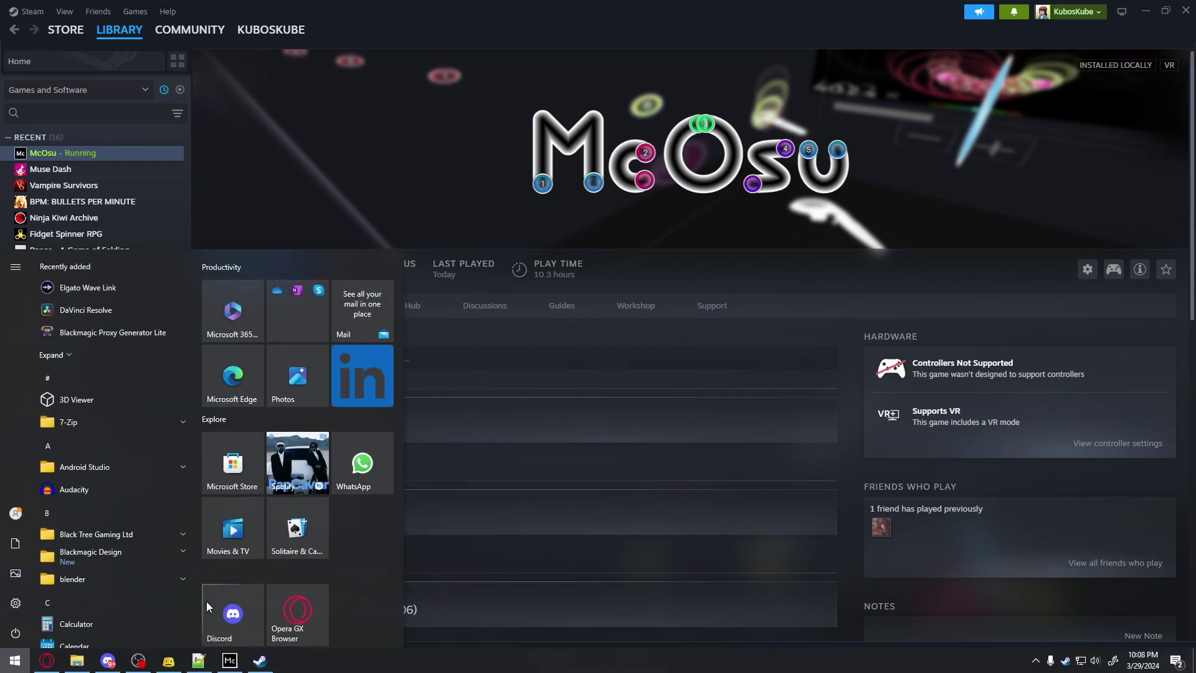
type("osu")
key("Escape")
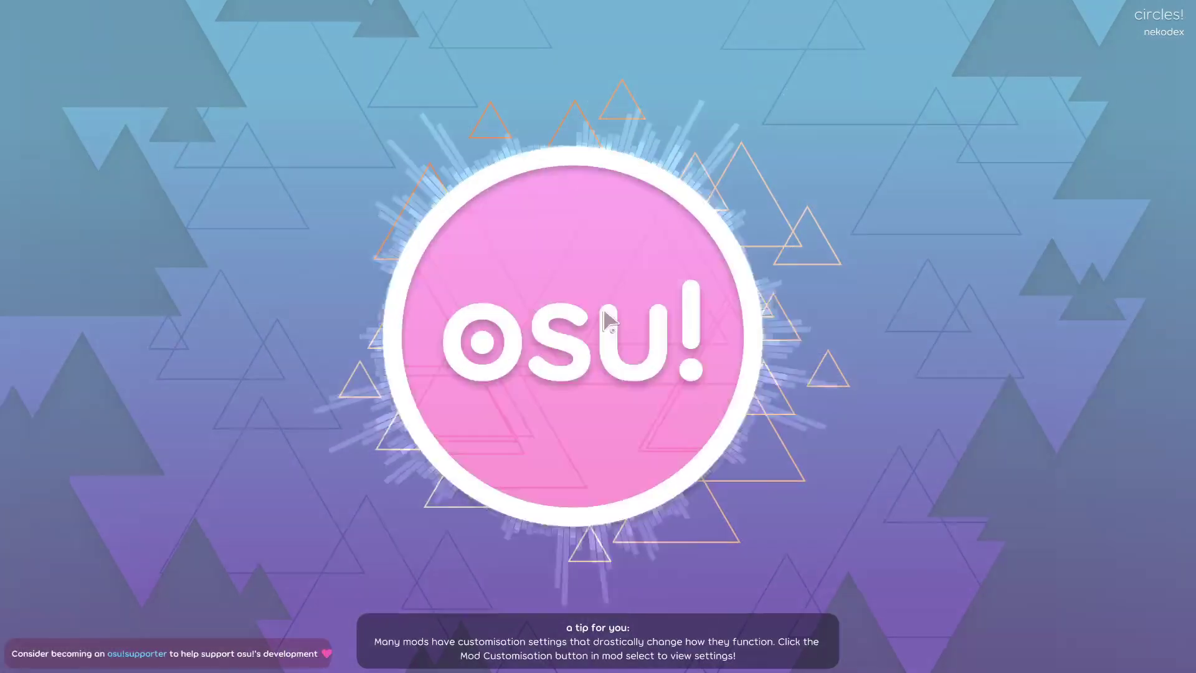
left_click(570, 369)
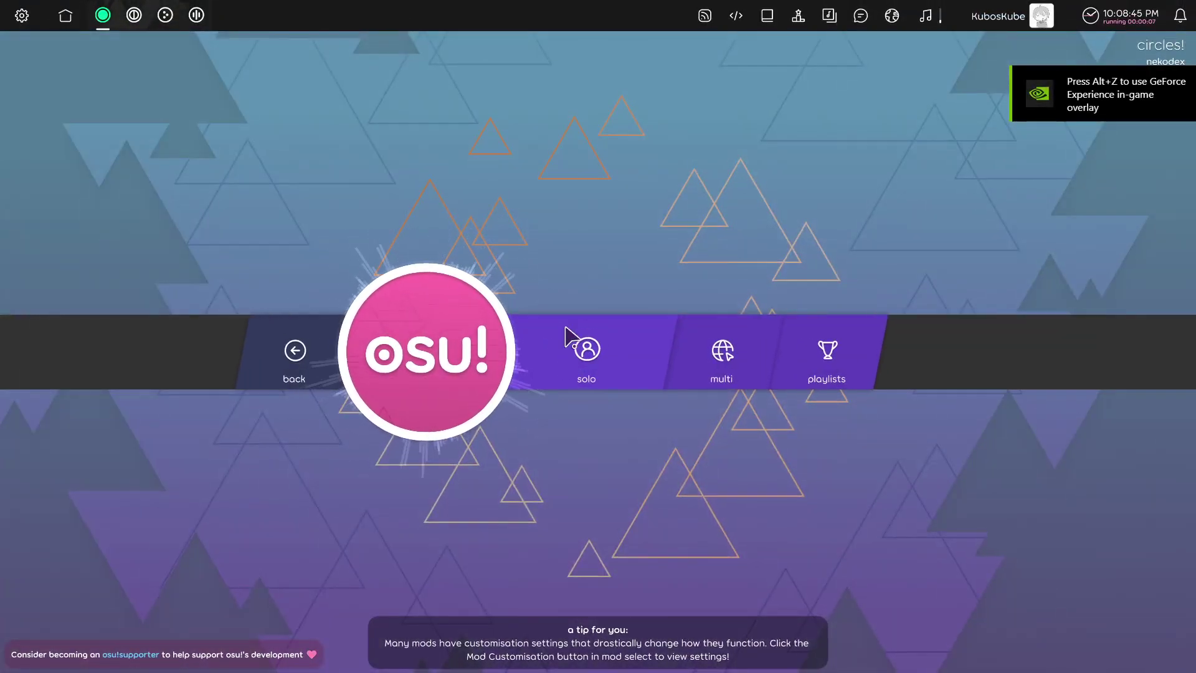
left_click(610, 354)
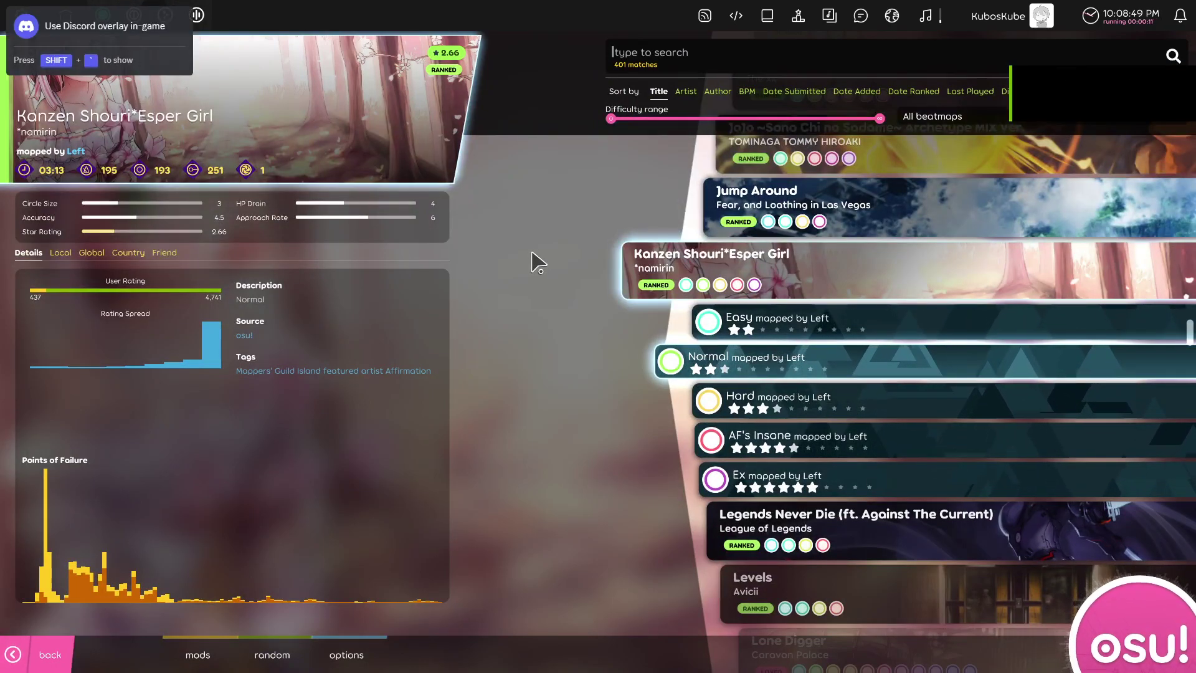
- Select Avicii's Levels beatmap set and bring up its actions menu
scroll(536, 260, "down", 5)
left_click(717, 293)
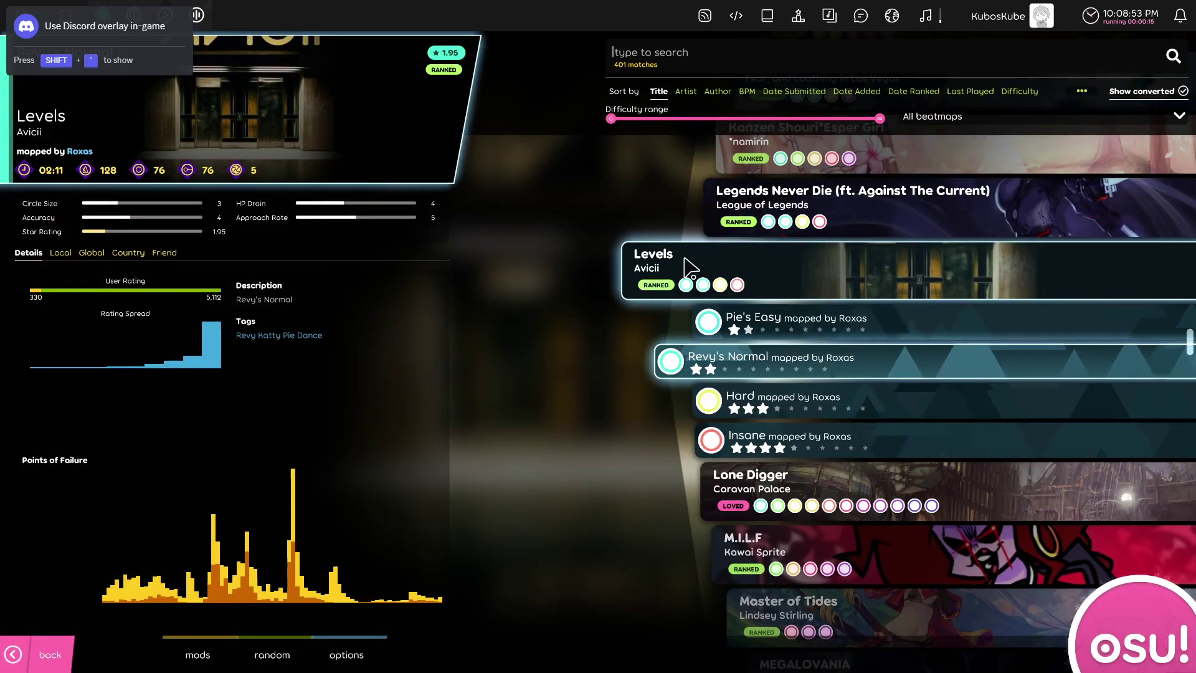
right_click(689, 267)
- Open Levels in the editor and export it For compatibility as an .osz file
left_click(700, 295)
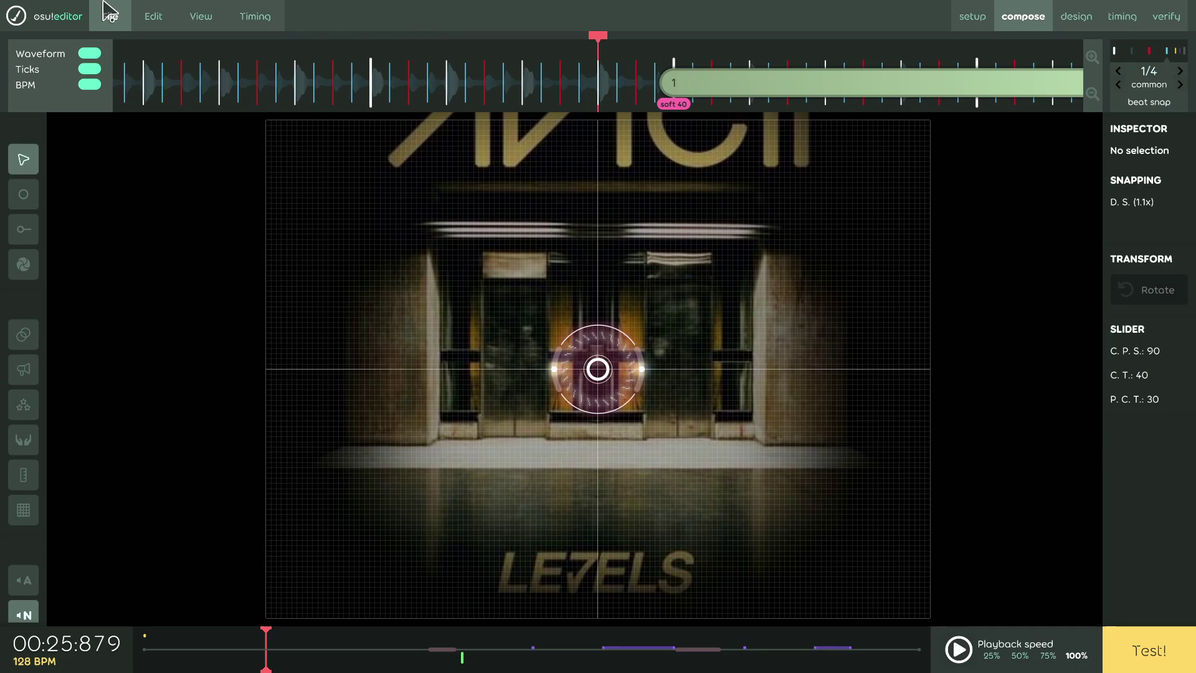
left_click(107, 10)
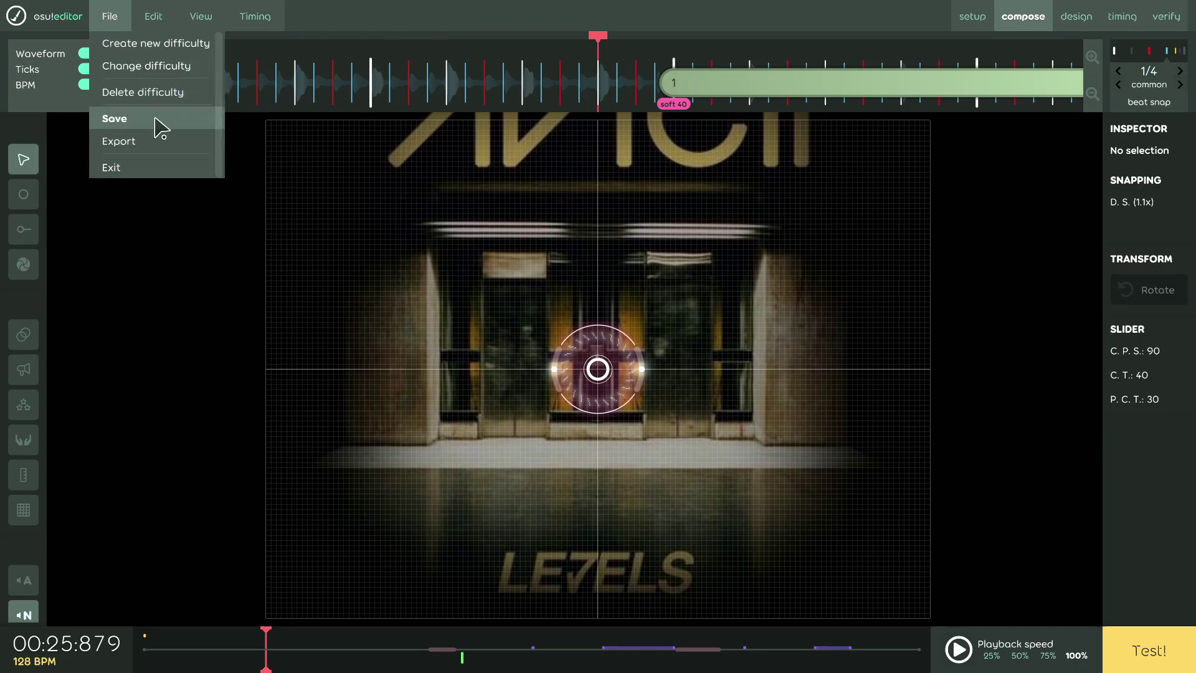
mouse_move(153, 144)
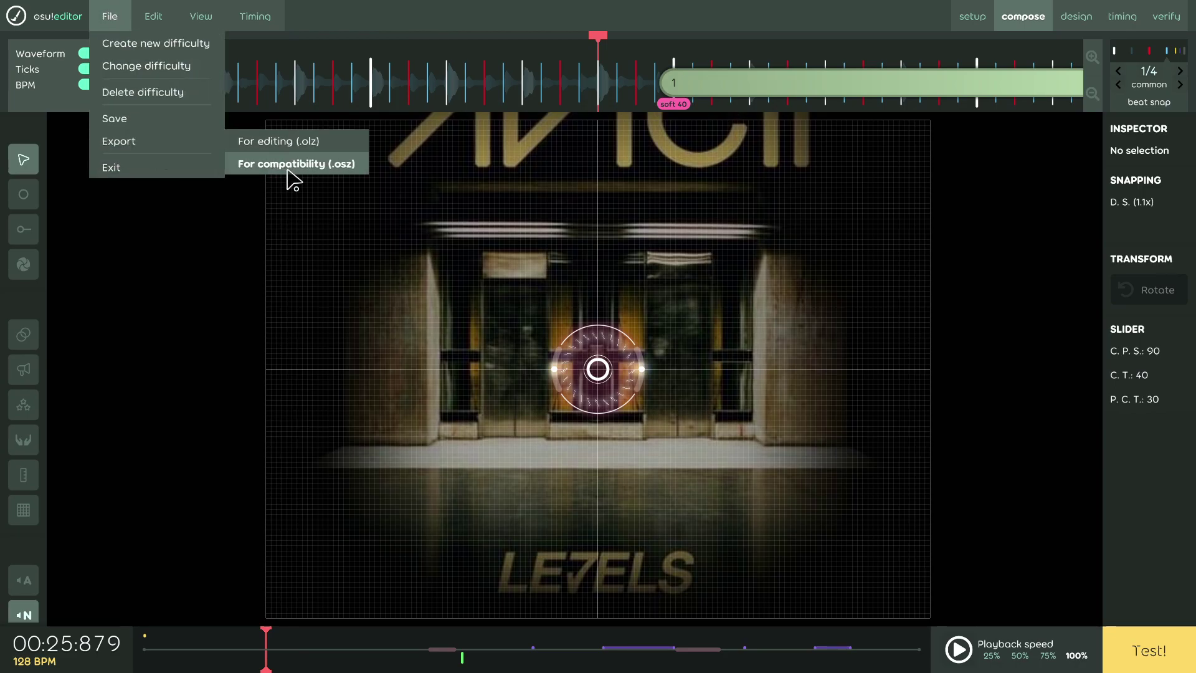
left_click(339, 174)
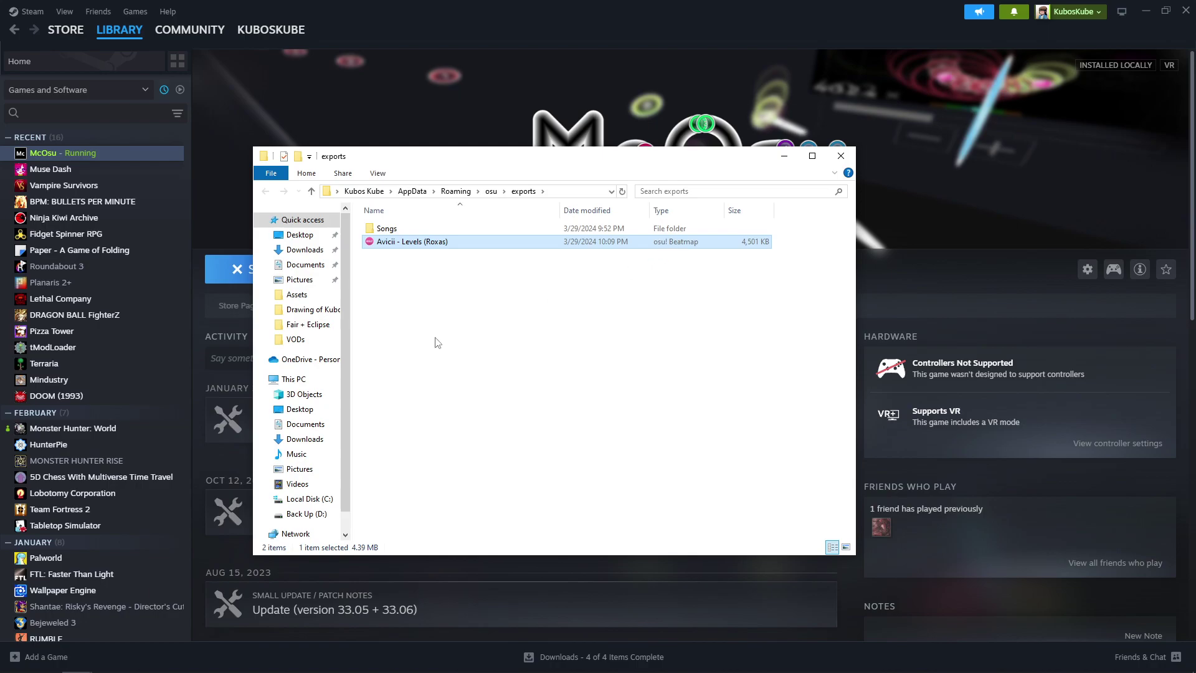
- Extract the Avicii - Levels (Roxas) .osz with 7-Zip into its own folder
right_click(456, 247)
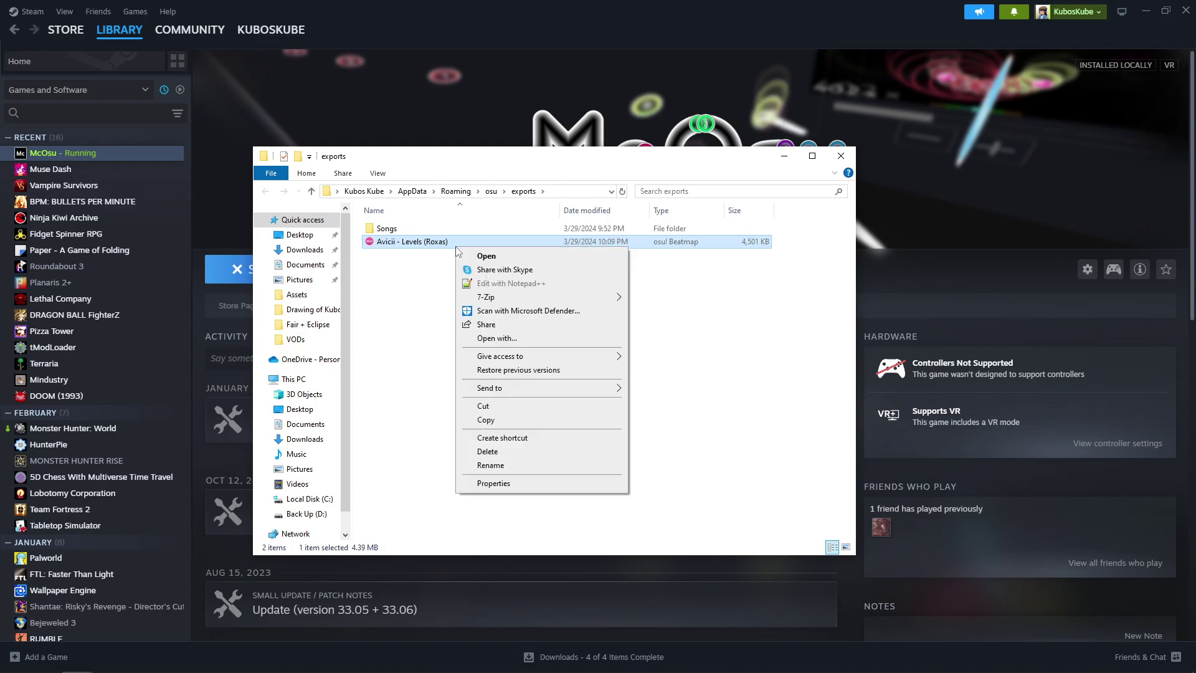
mouse_move(496, 298)
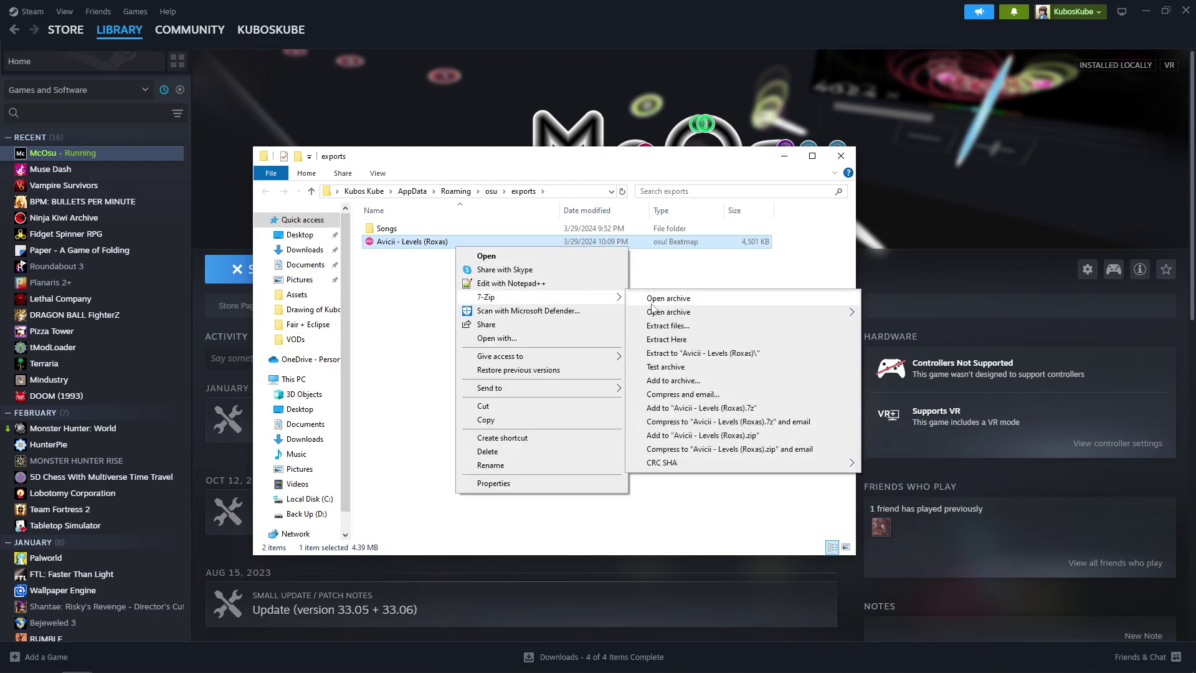
left_click(668, 326)
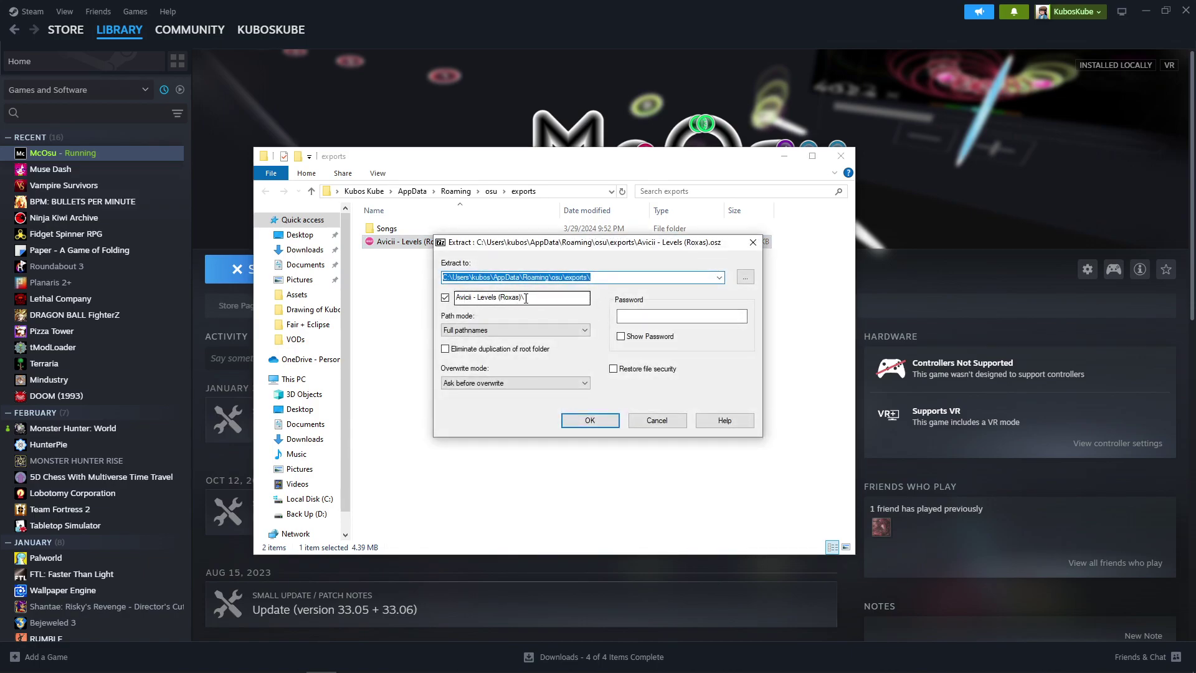
left_click_drag(505, 250, 504, 291)
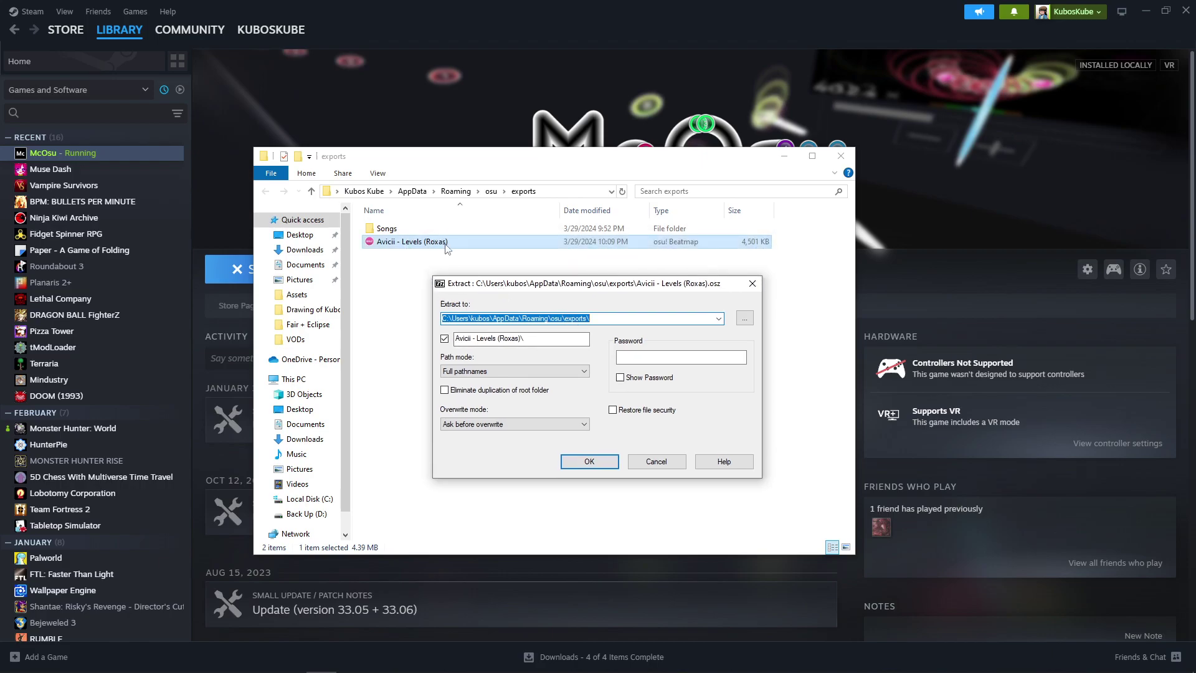
key("alt+Tab")
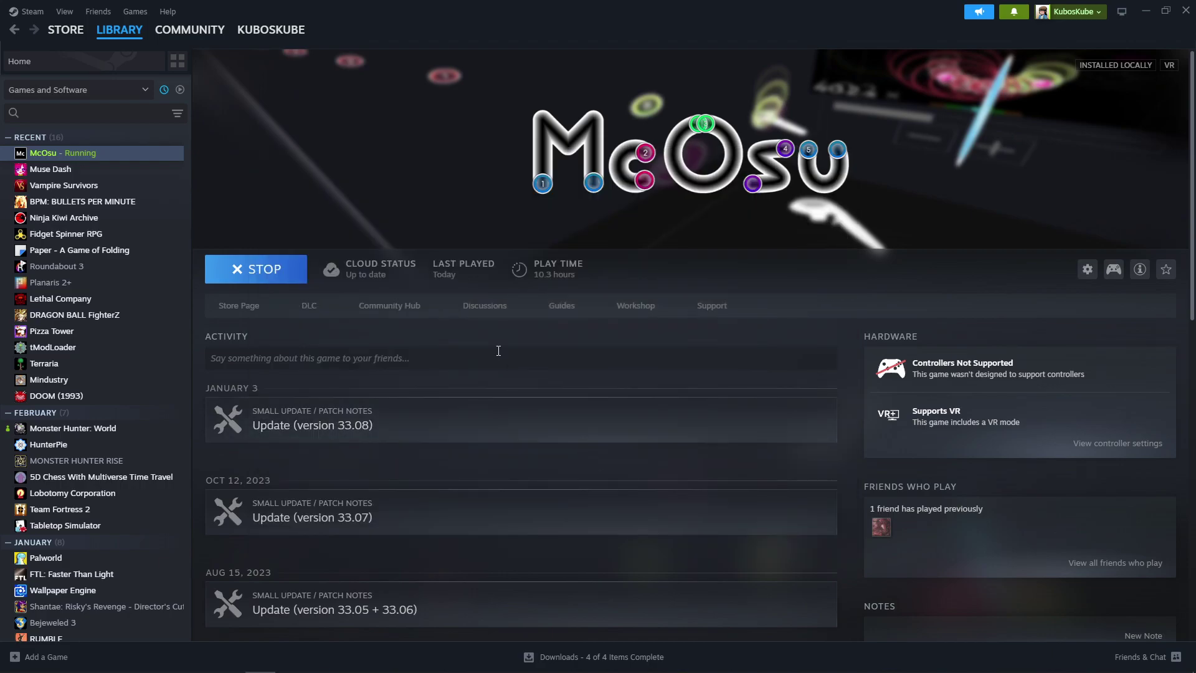
- Browse the 41 files in the Avicii - Levels (Roxas) folder, then go back to exports
mouse_move(261, 667)
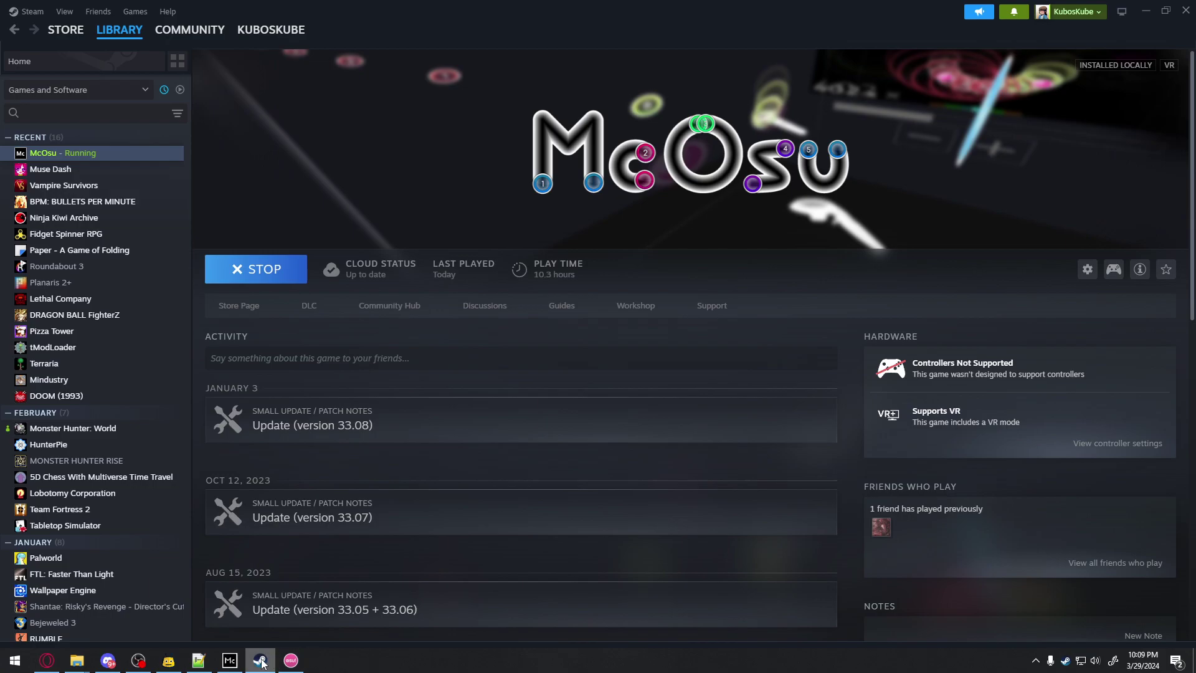
mouse_move(76, 661)
left_click(153, 601)
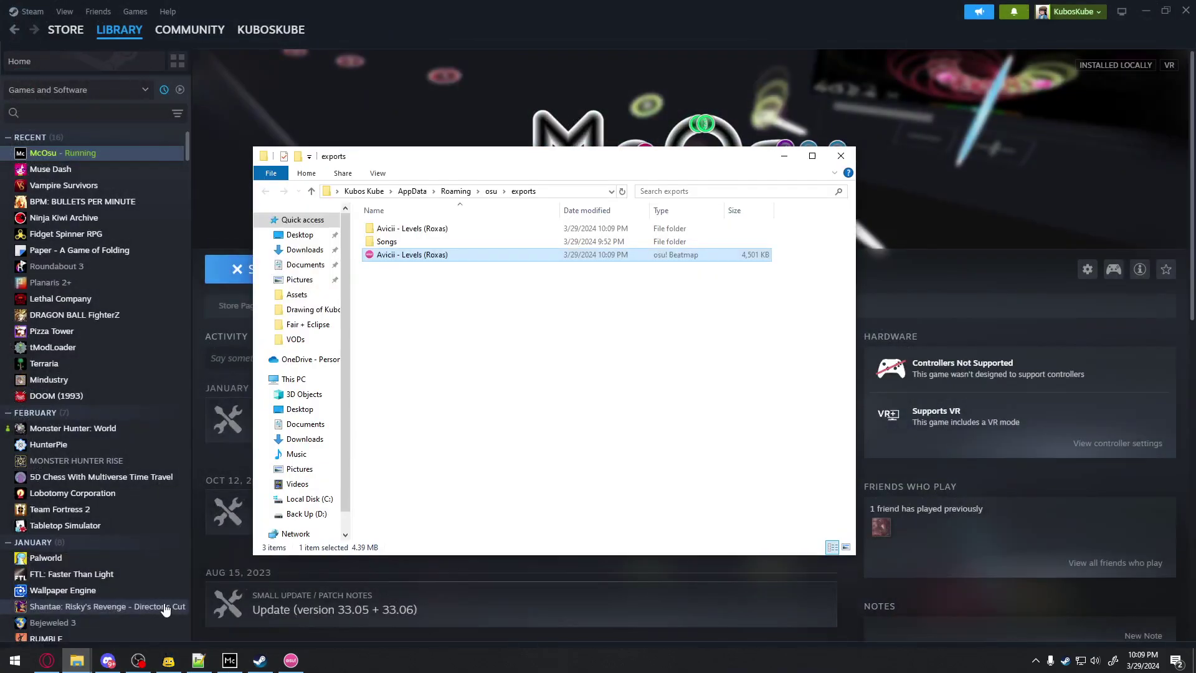
left_click(453, 375)
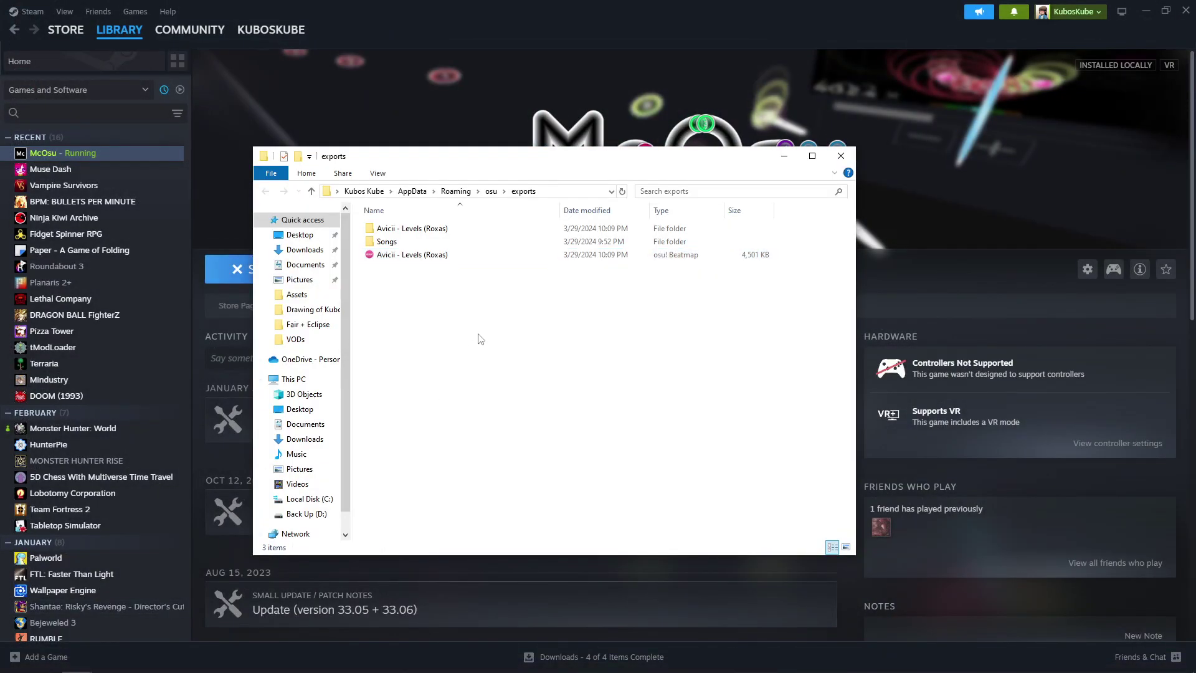
double_click(474, 233)
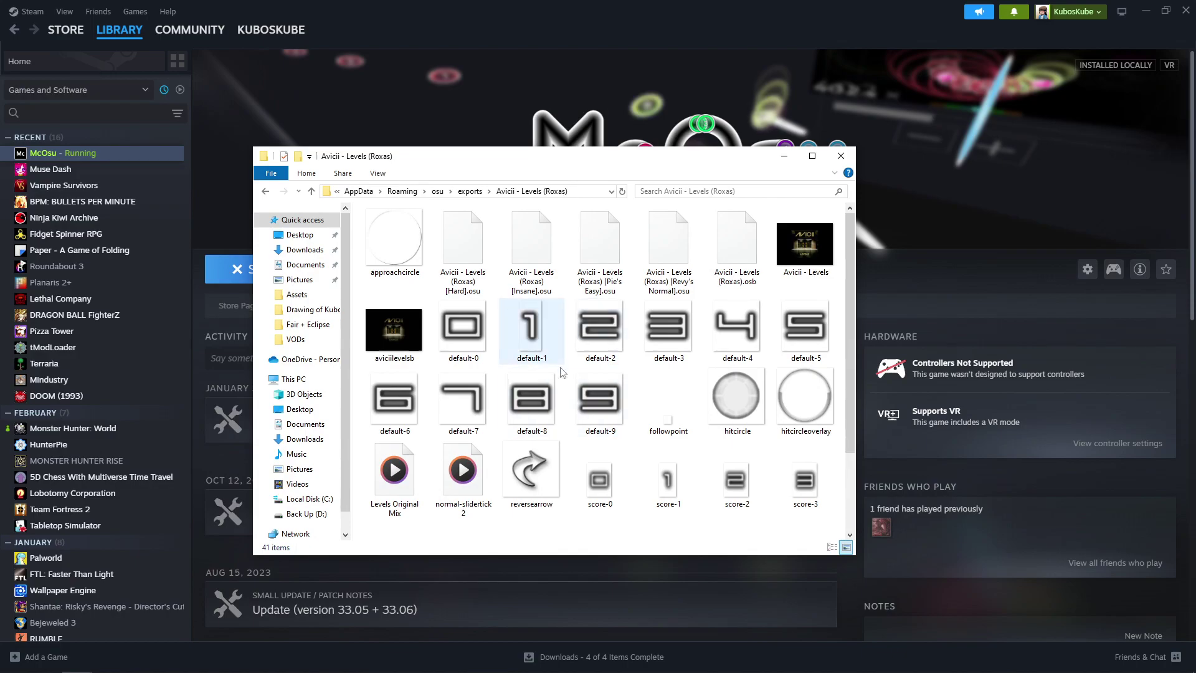
scroll(561, 374, "down", 2)
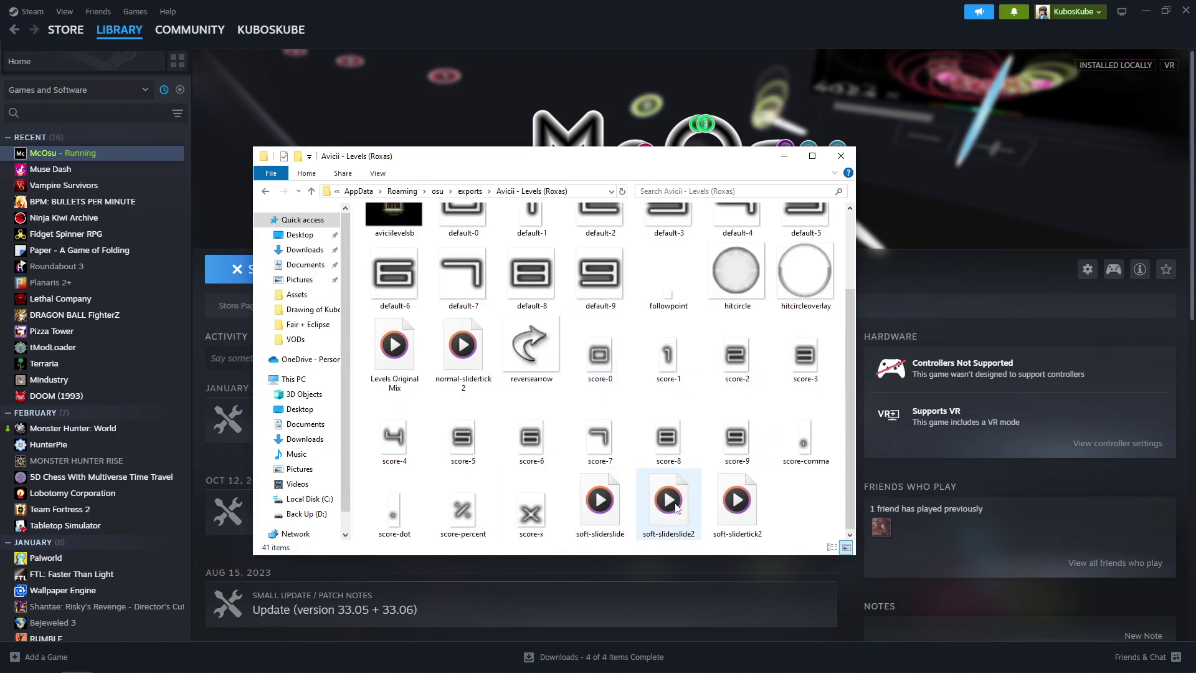
scroll(623, 492, "up", 2)
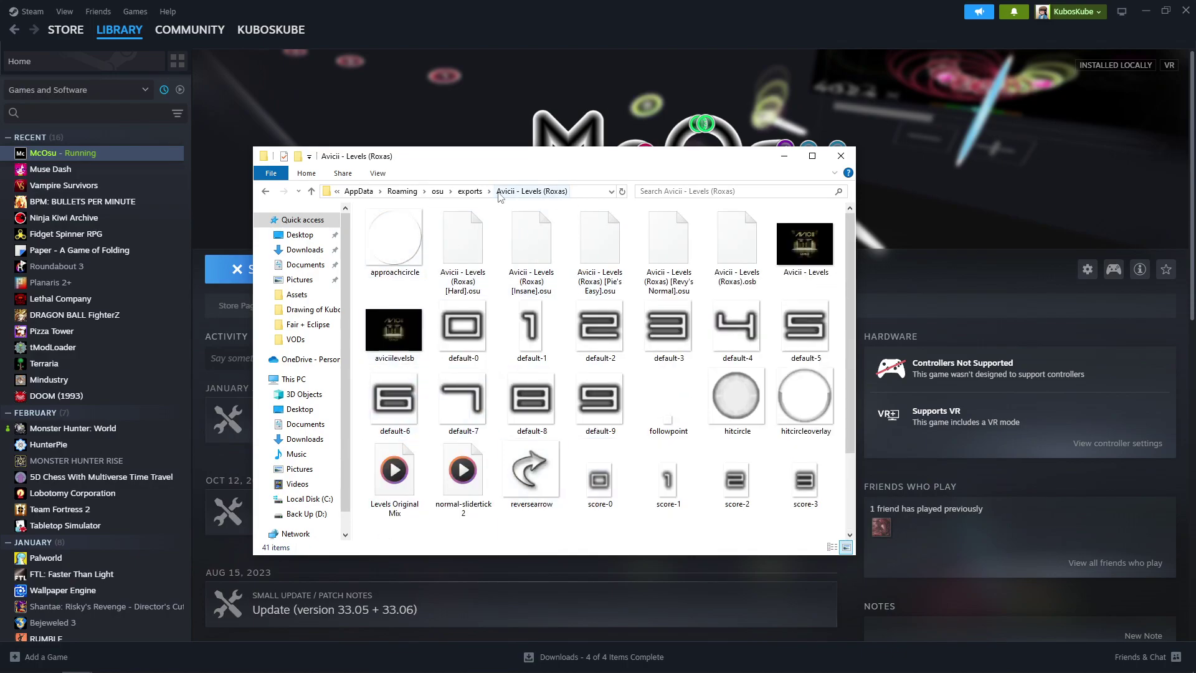
left_click(470, 191)
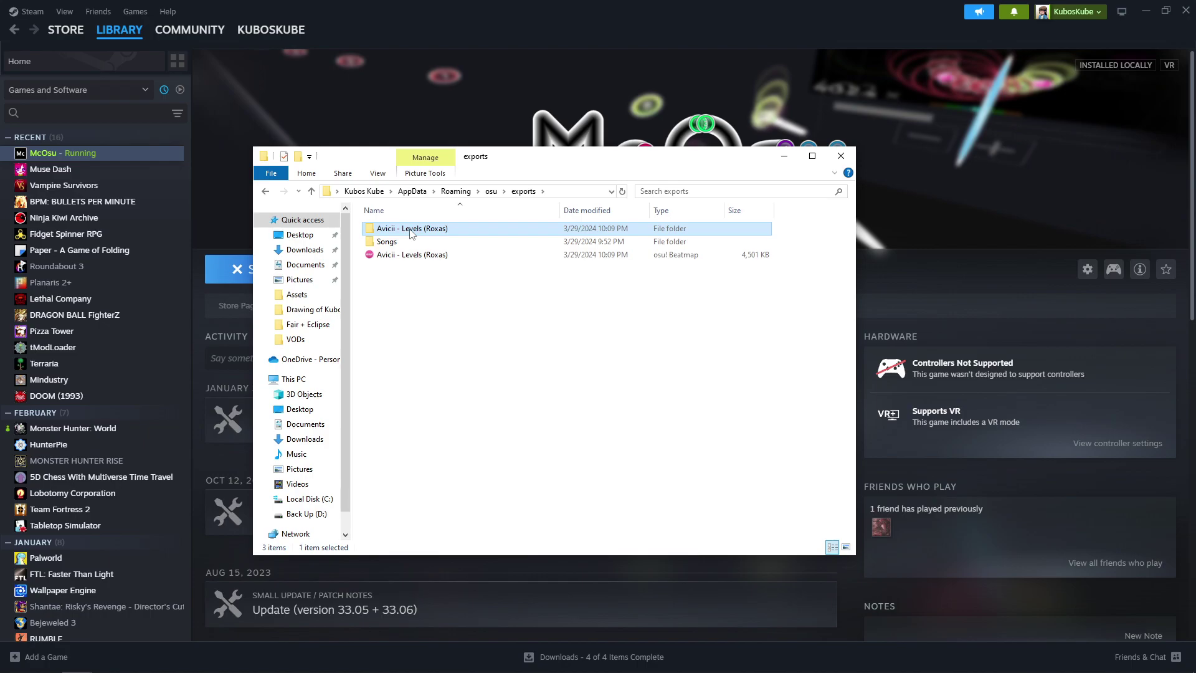
- Move Avicii - Levels (Roxas) into Songs, replacing duplicates, and merge a new Songs folder
left_click_drag(410, 233, 428, 244)
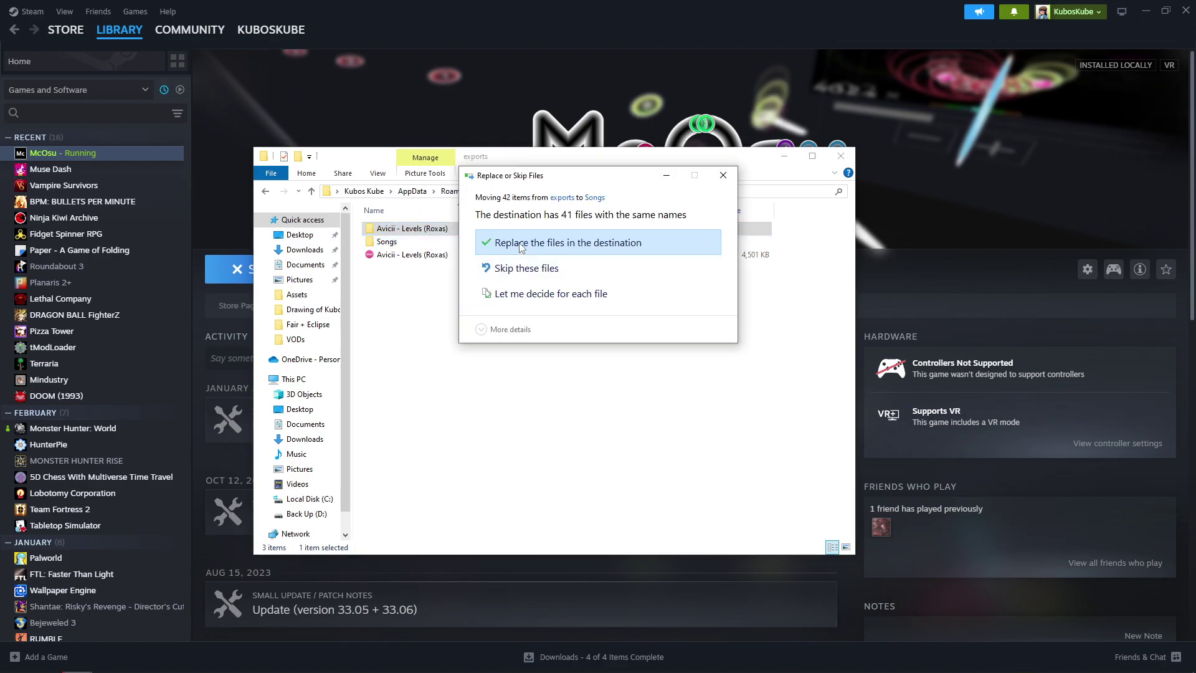
left_click(522, 247)
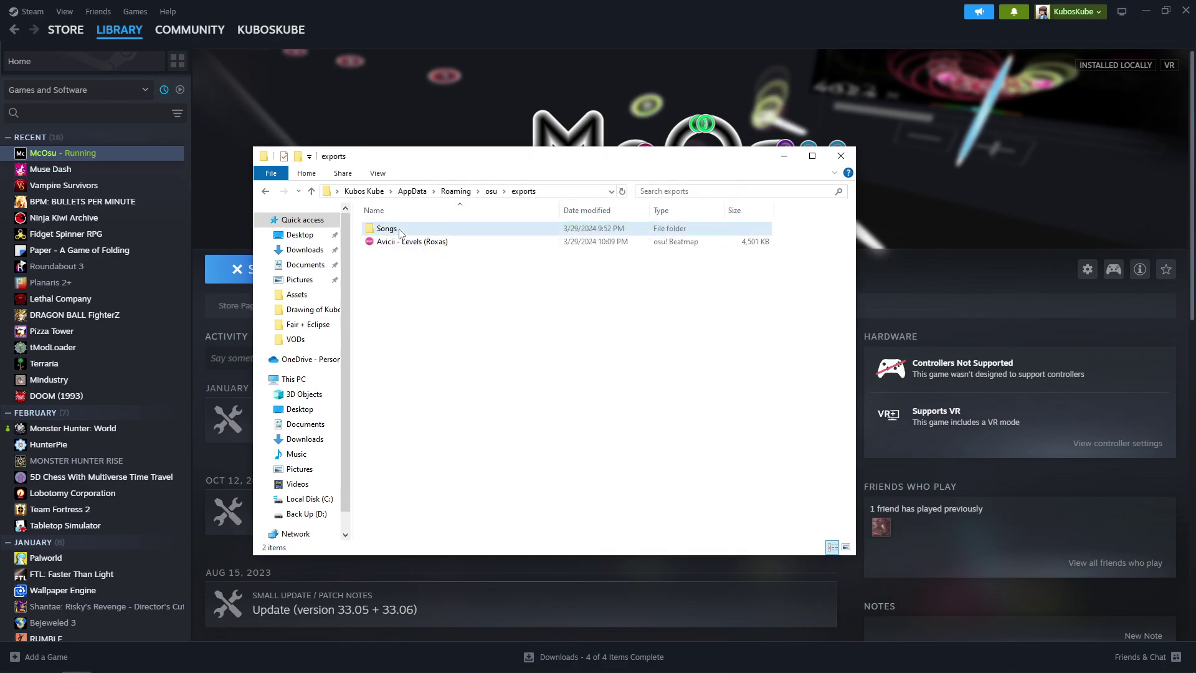
right_click(423, 325)
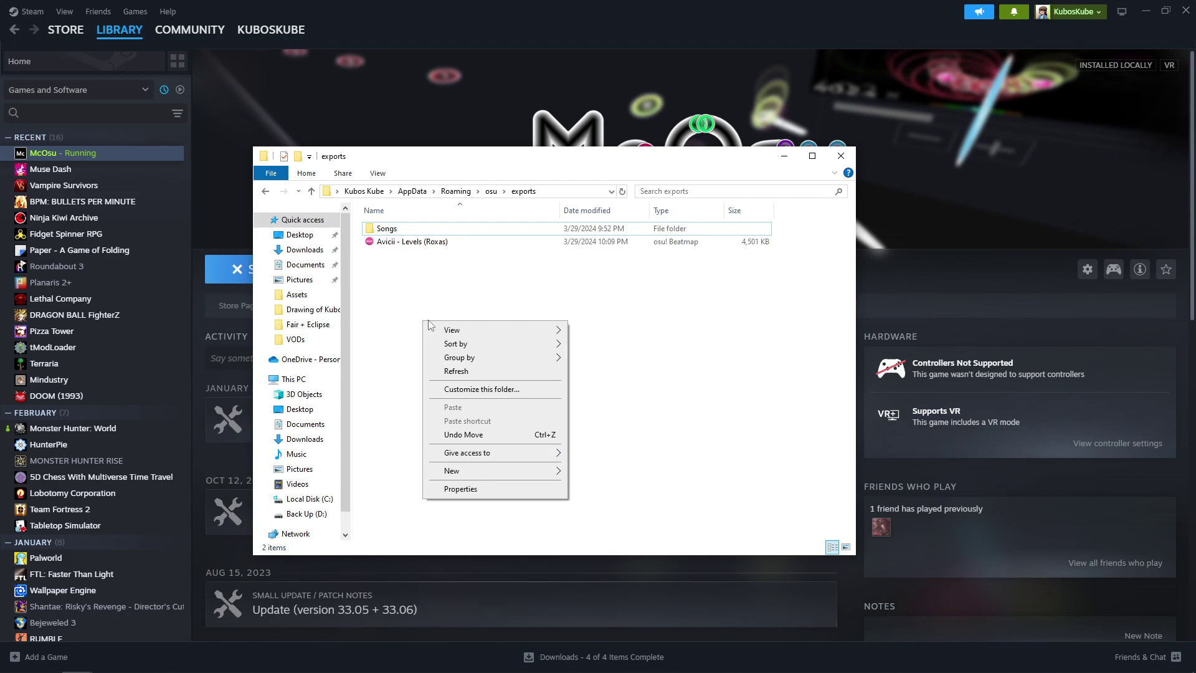
mouse_move(465, 474)
left_click(630, 399)
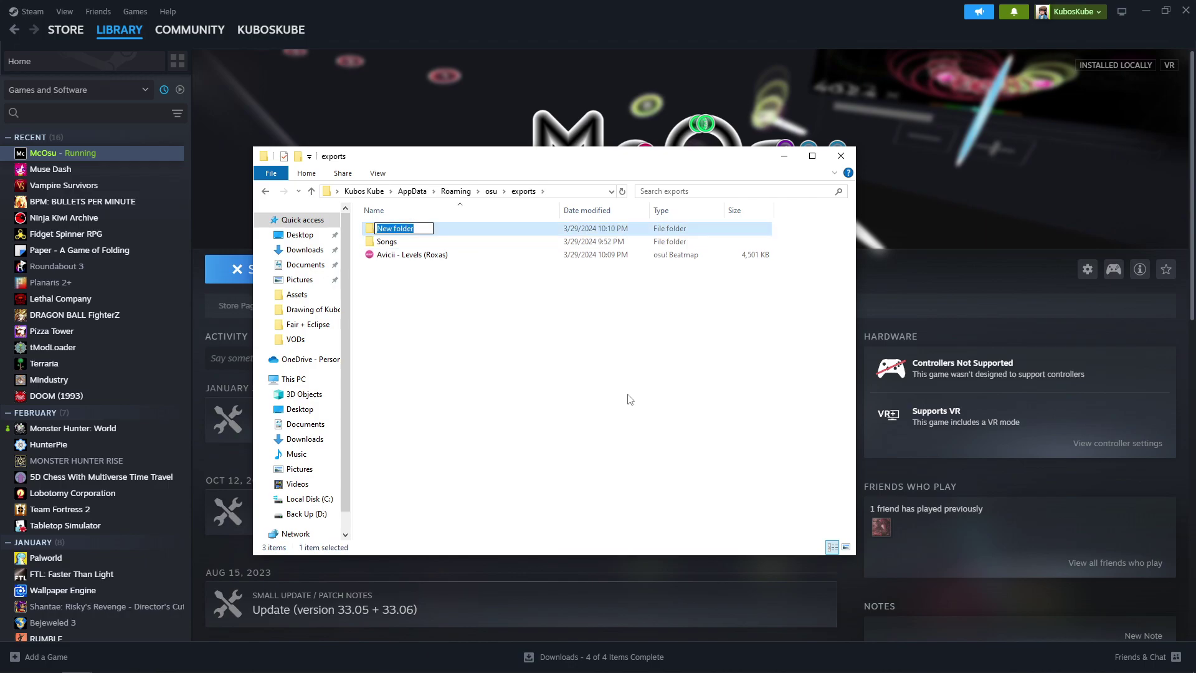
type("Songs")
key("Return")
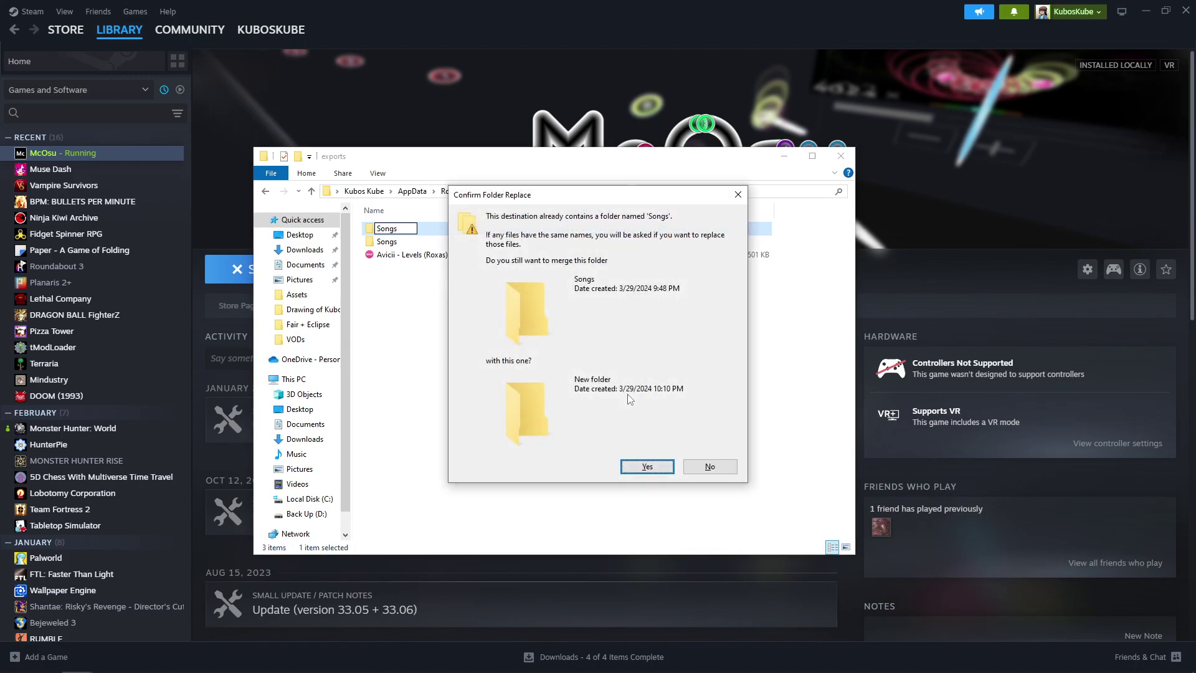
key("Return")
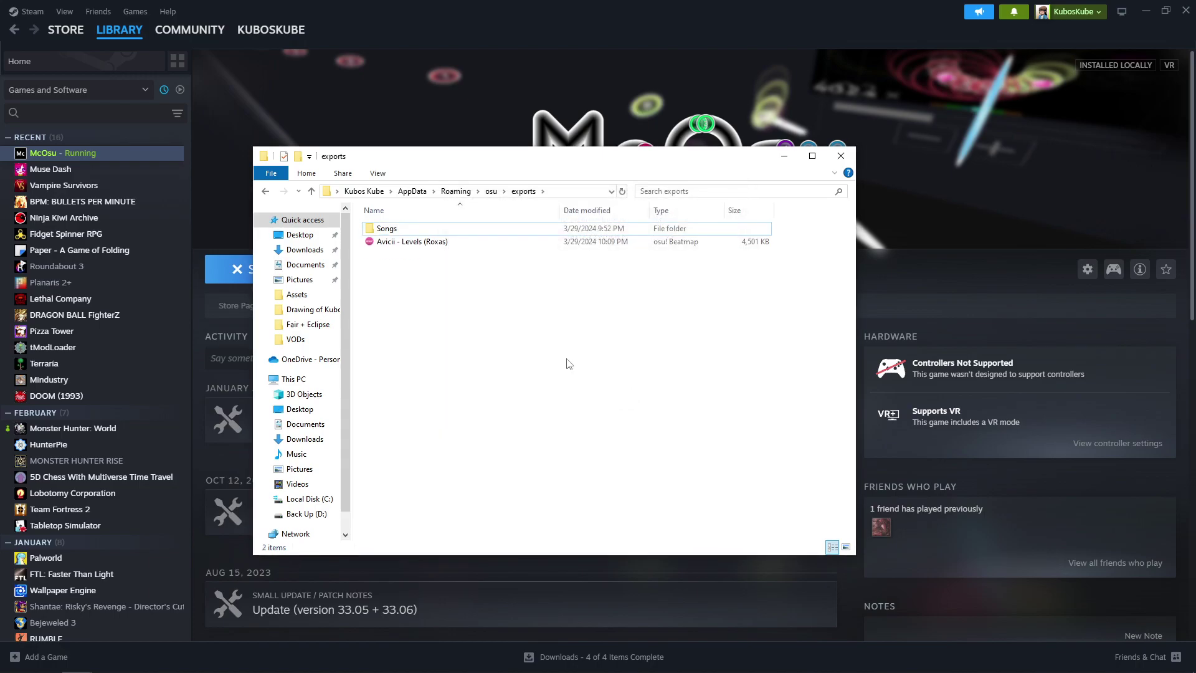
double_click(463, 229)
scroll(713, 326, "down", 13)
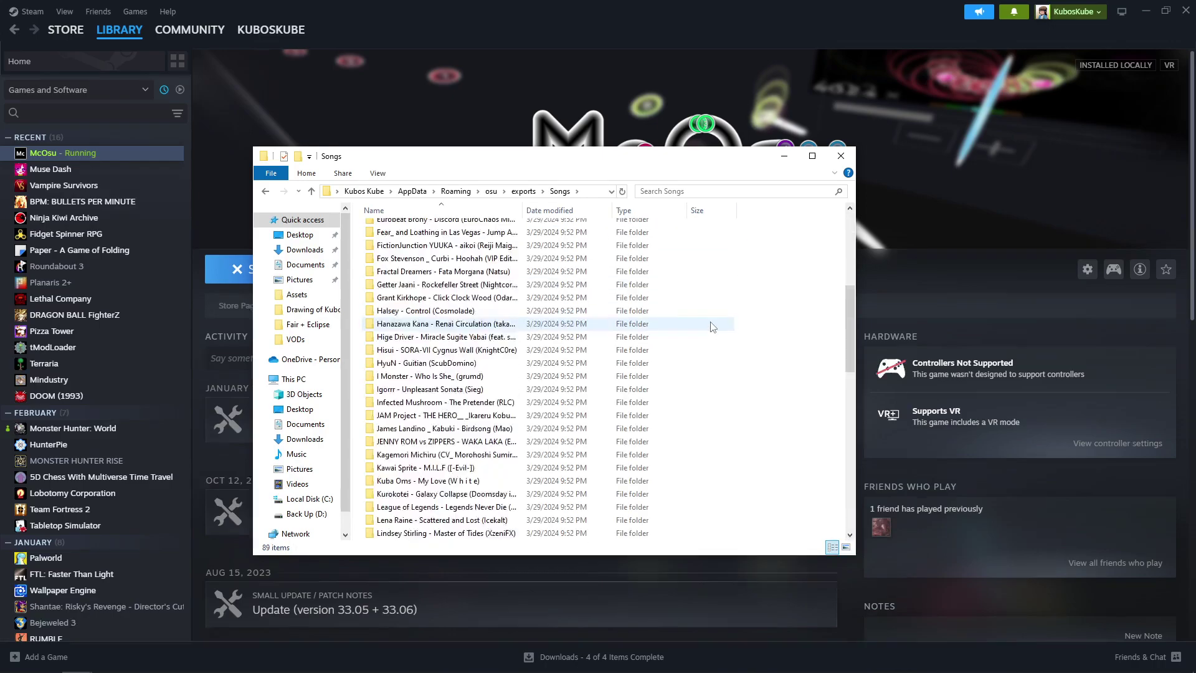
scroll(712, 326, "down", 8)
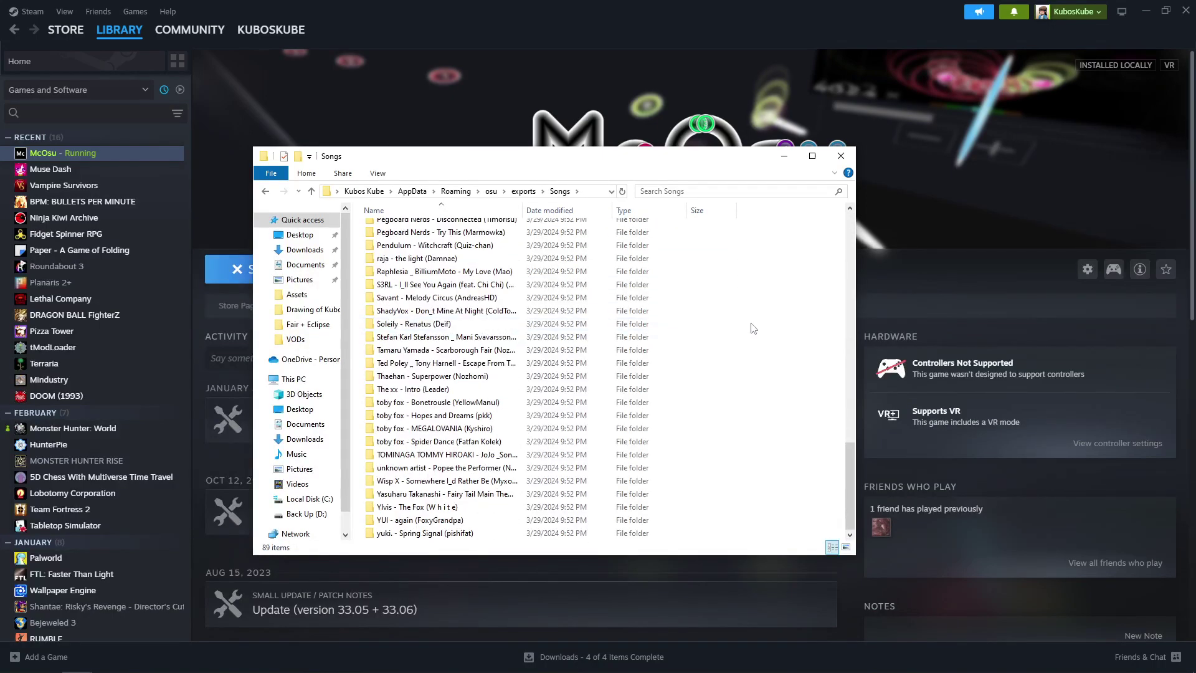
key("ctrl+a")
scroll(753, 328, "up", 20)
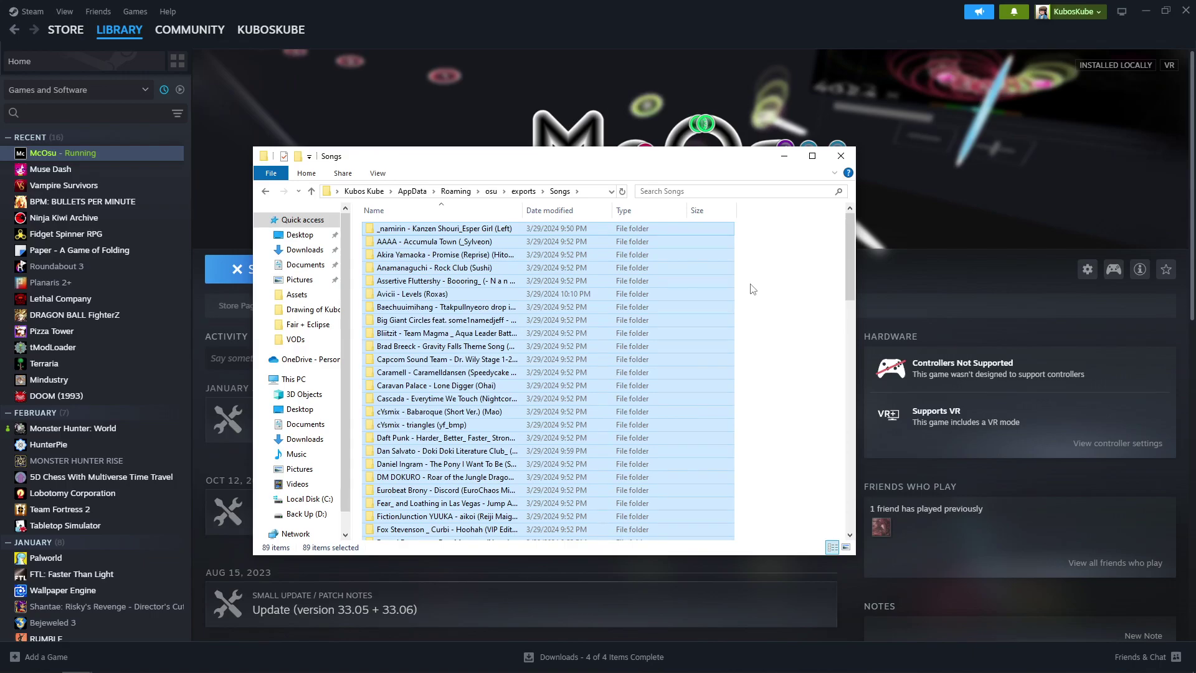
left_click(753, 288)
left_click(523, 191)
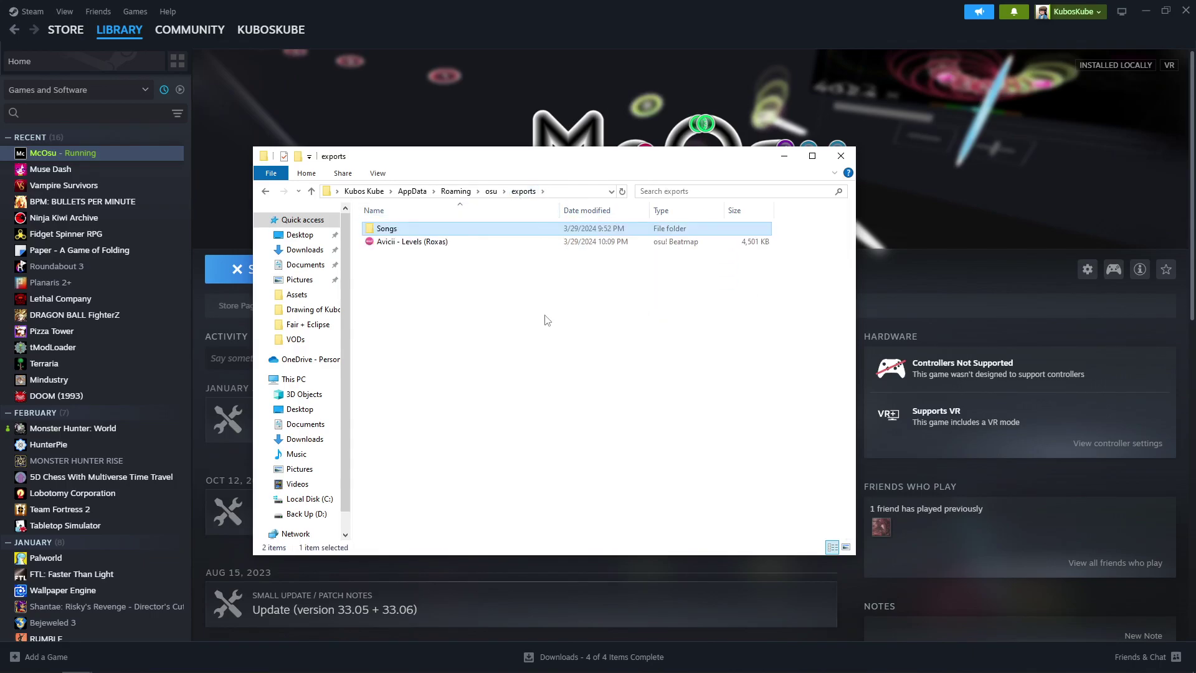
left_click(547, 320)
mouse_move(304, 668)
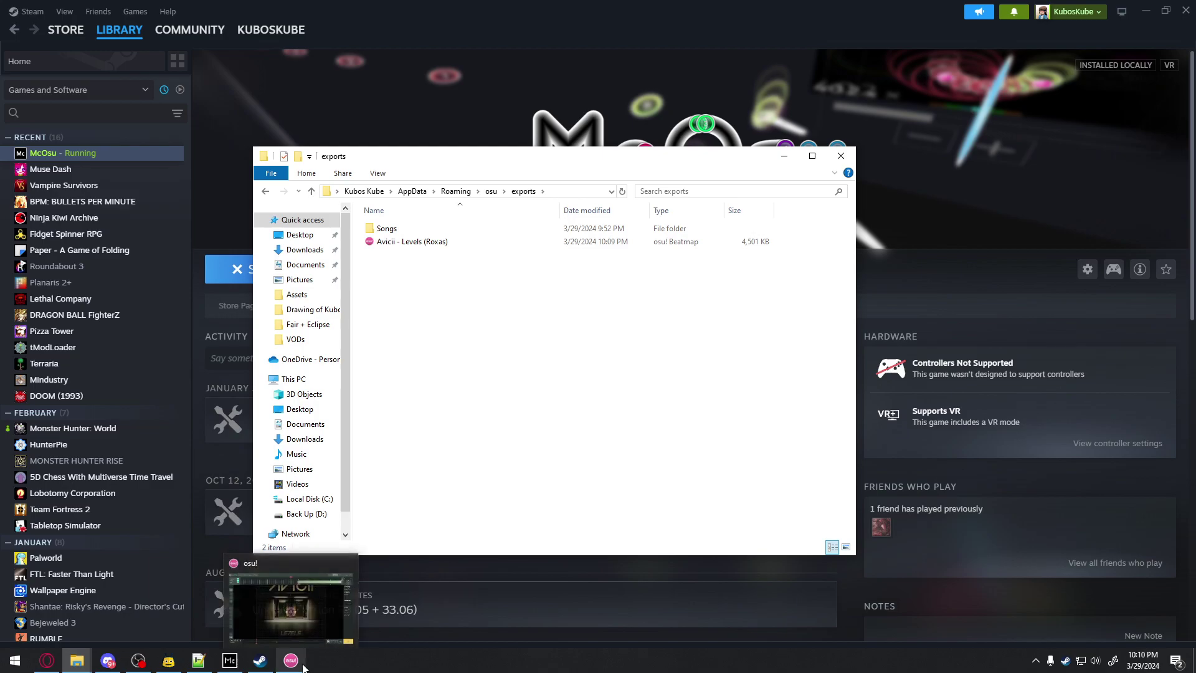
left_click(411, 242)
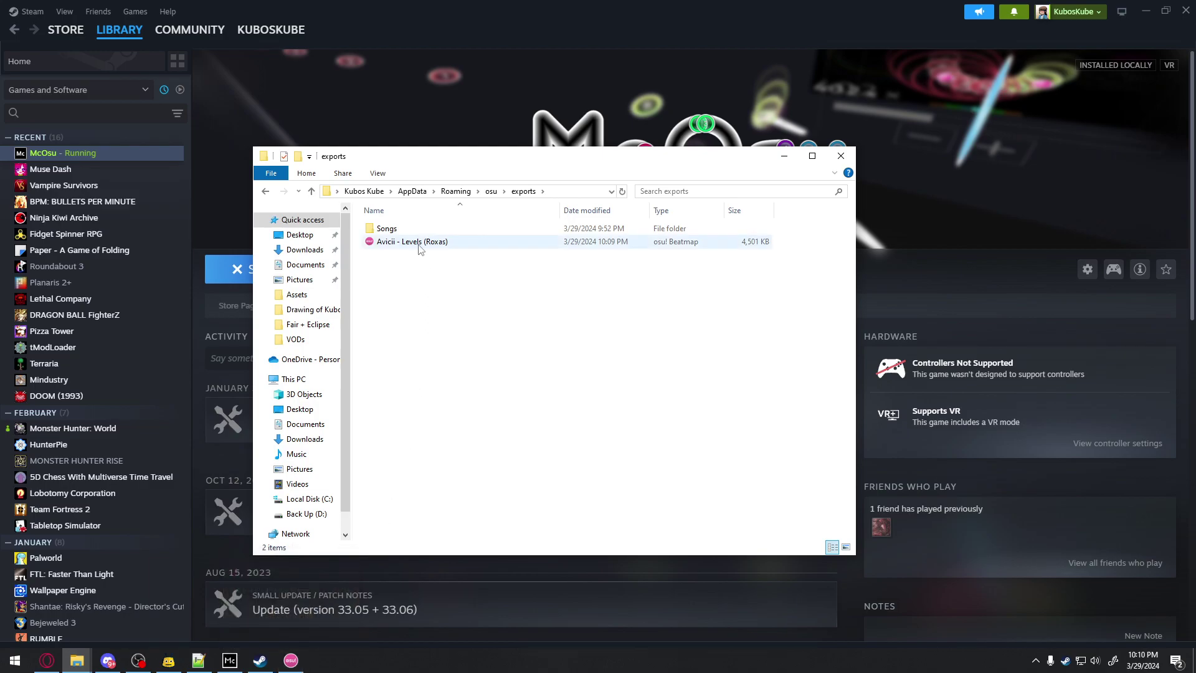
right_click(410, 243)
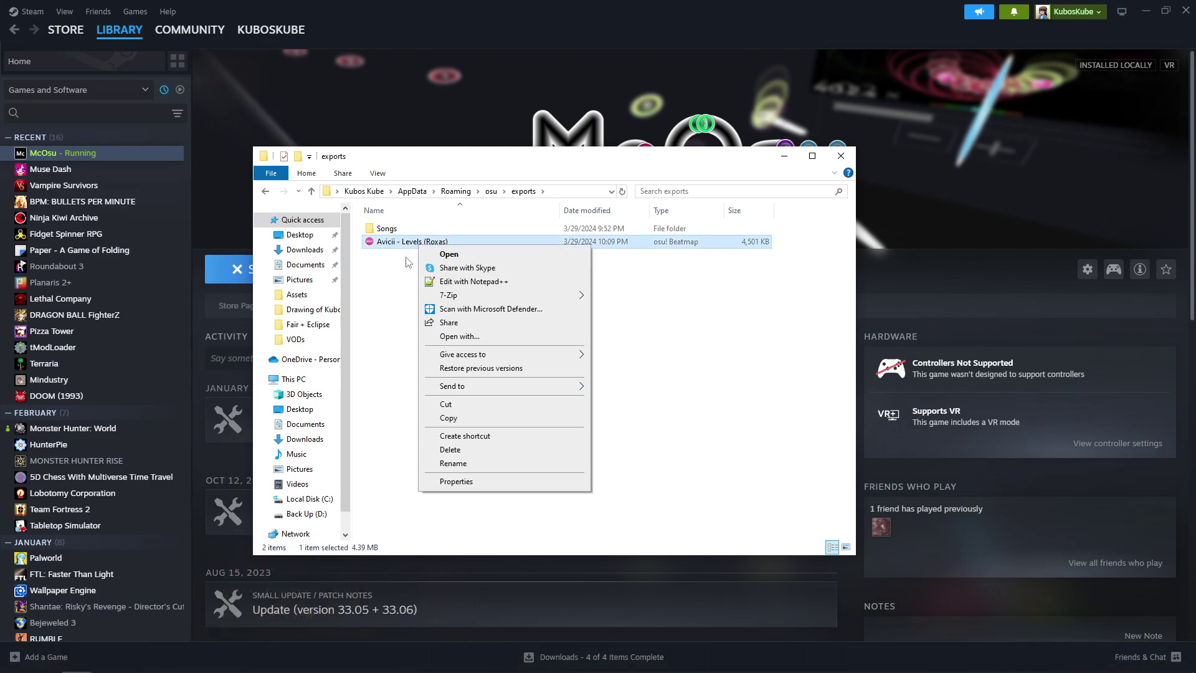
left_click(385, 360)
left_click(385, 360)
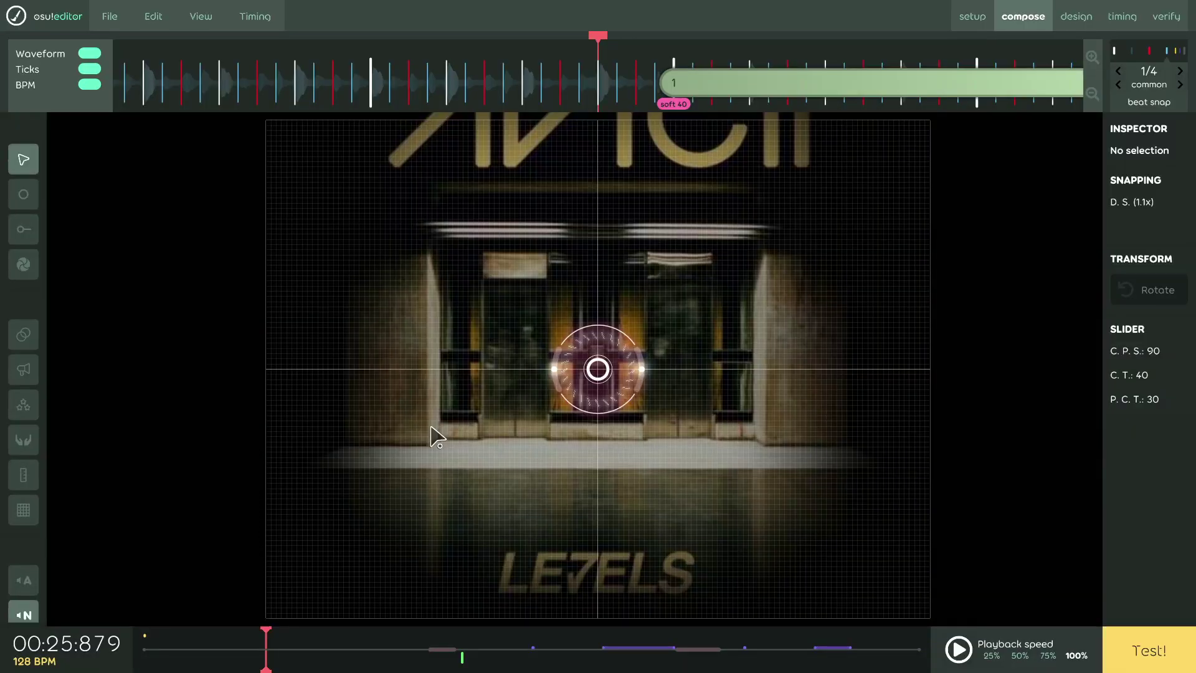
- Export the Kawai Sprite - M.I.L.F beatmap as a compatibility .osz
key("Escape")
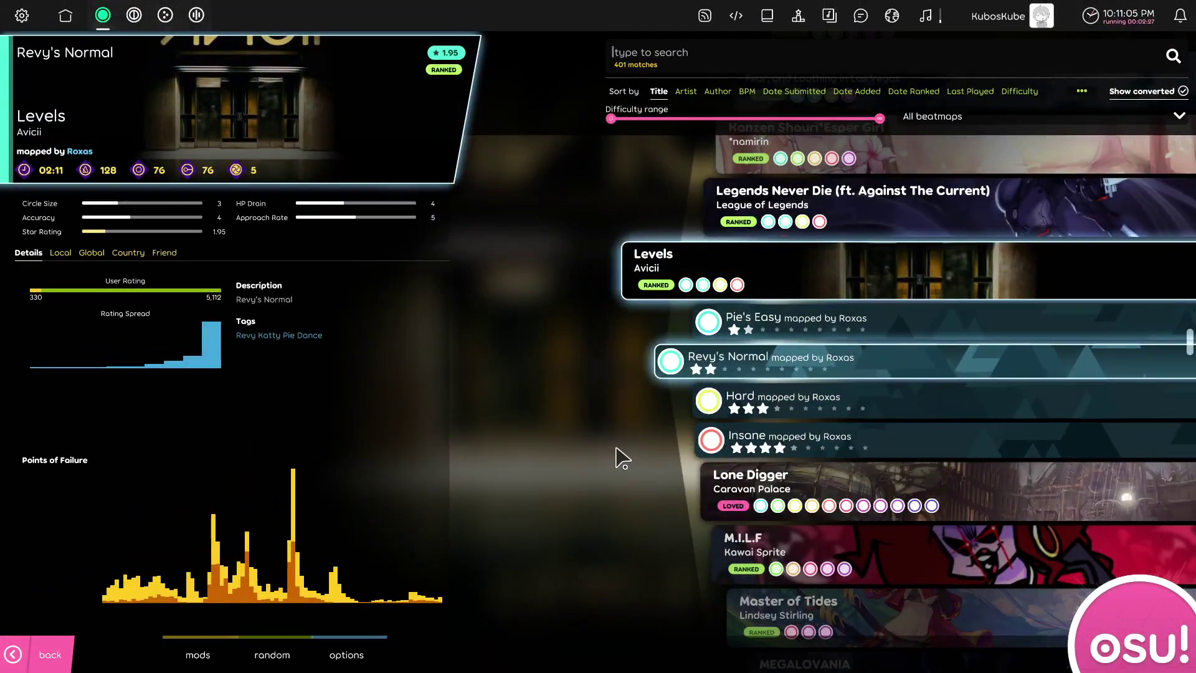
left_click(729, 430)
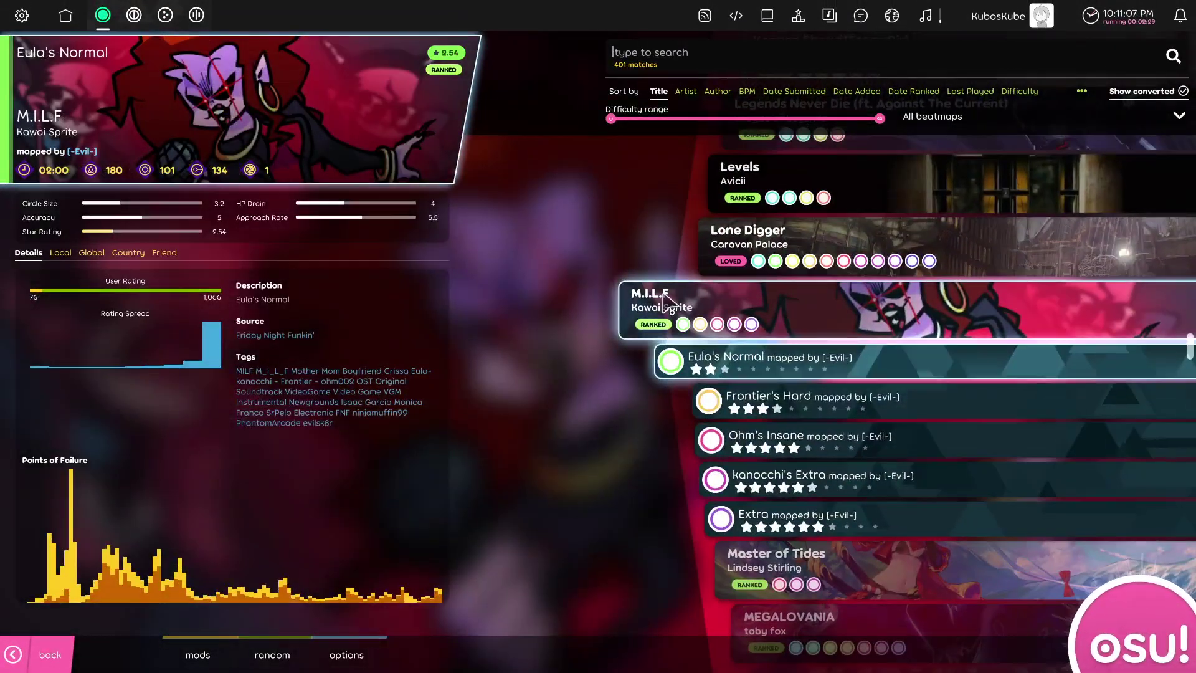
right_click(727, 321)
left_click(754, 352)
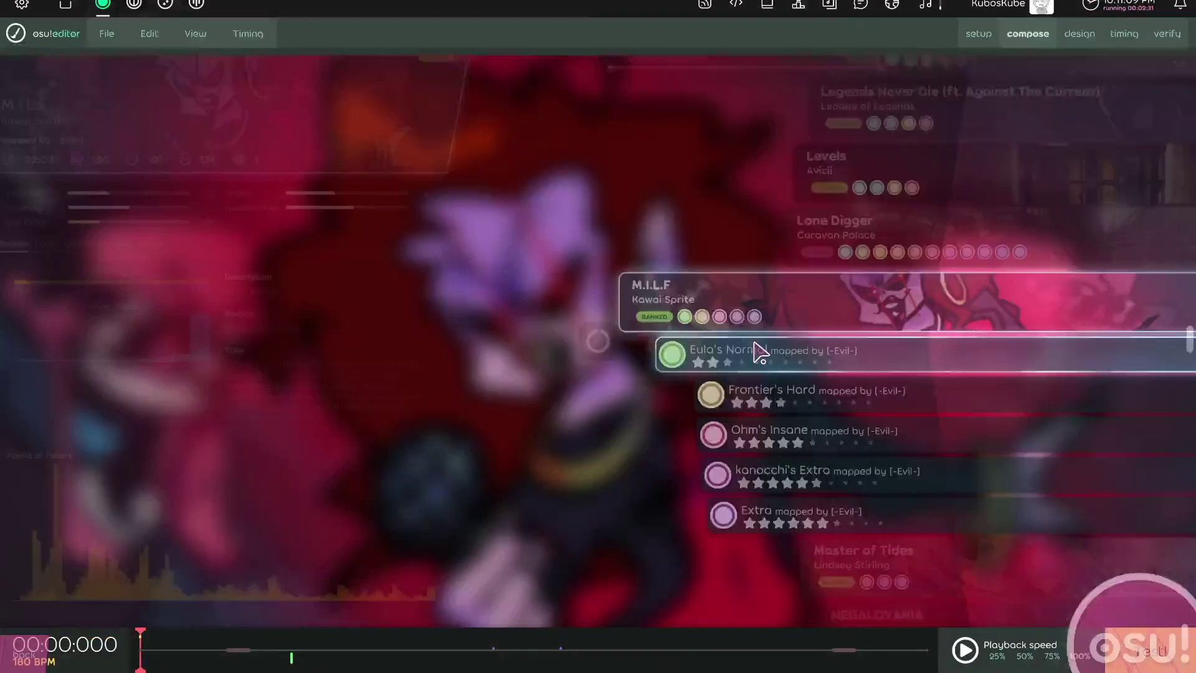
left_click(110, 17)
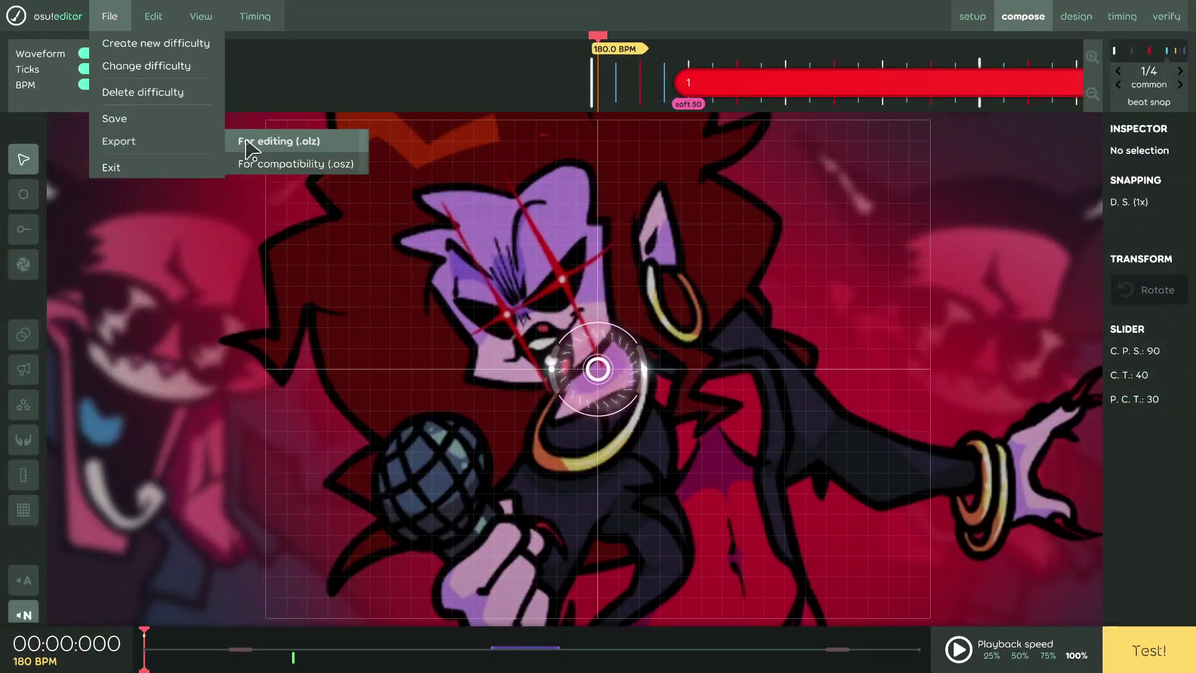
left_click(292, 176)
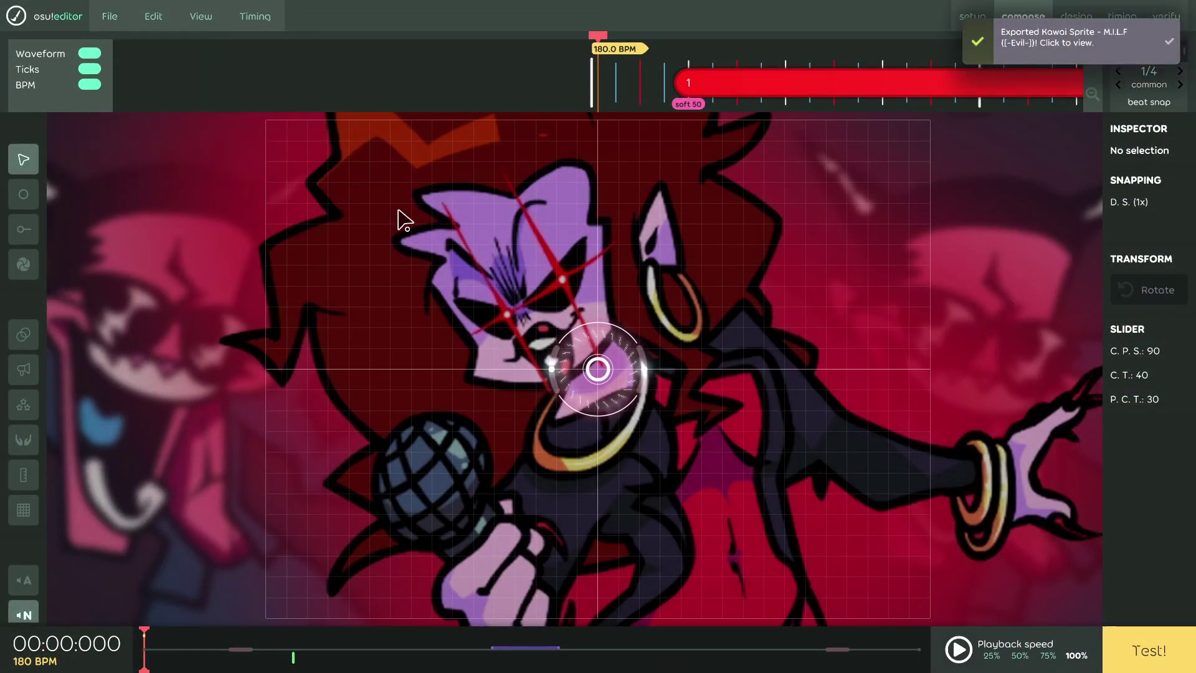
- Export Tamaru Yamada - Scarborough Fair as a compatibility .osz and exit to the main menu
key("Escape")
scroll(544, 346, "down", 15)
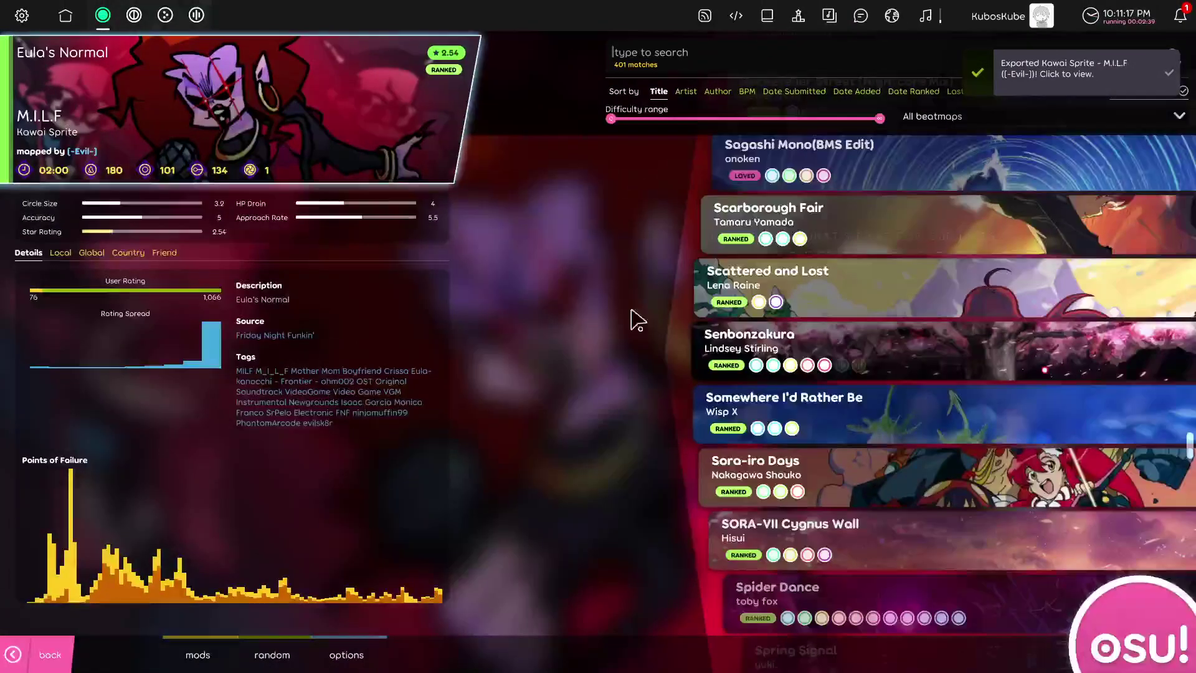
right_click(796, 218)
left_click(821, 263)
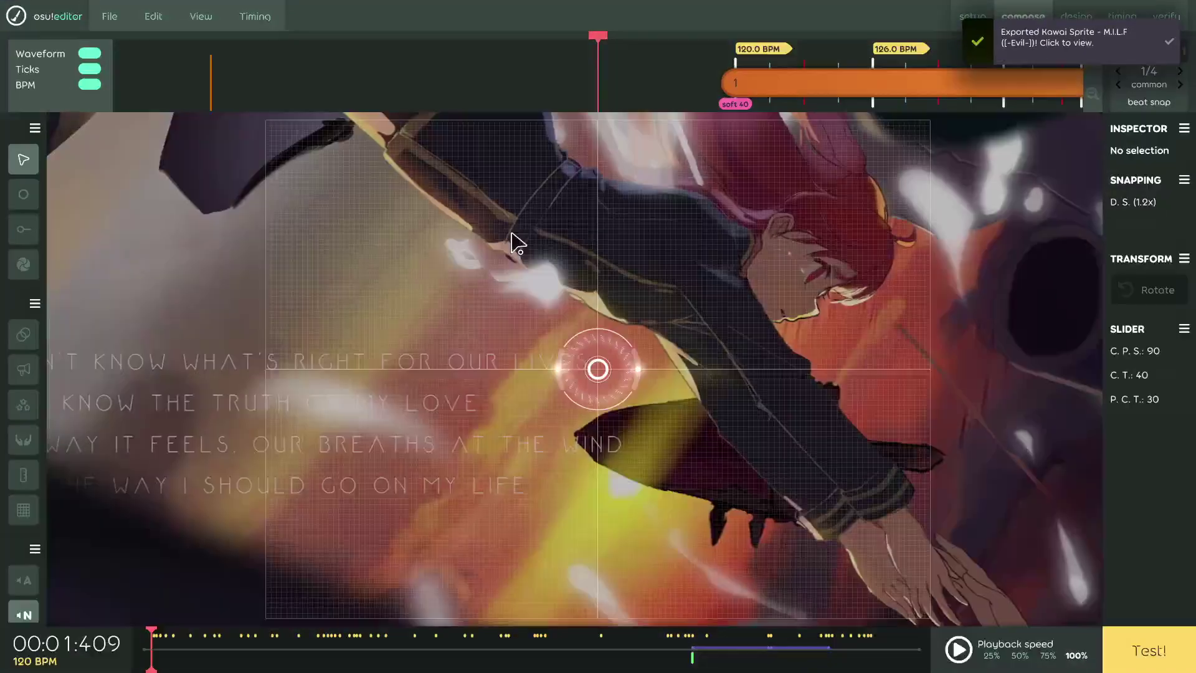
left_click(111, 19)
mouse_move(139, 143)
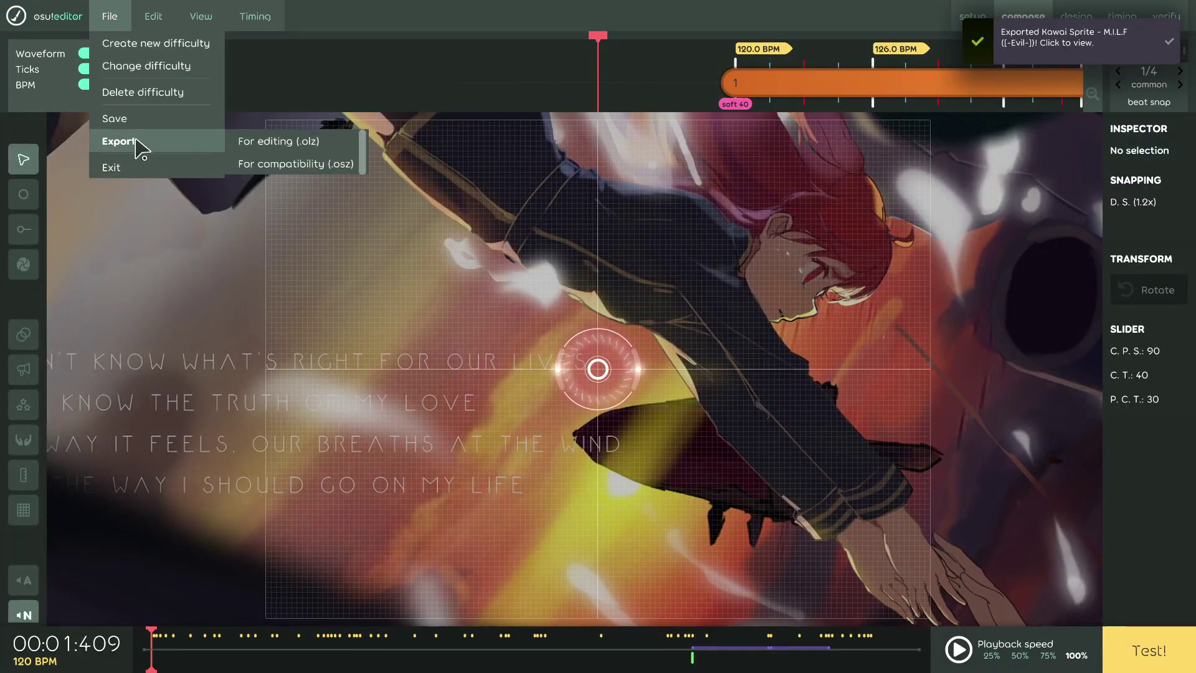
left_click(284, 166)
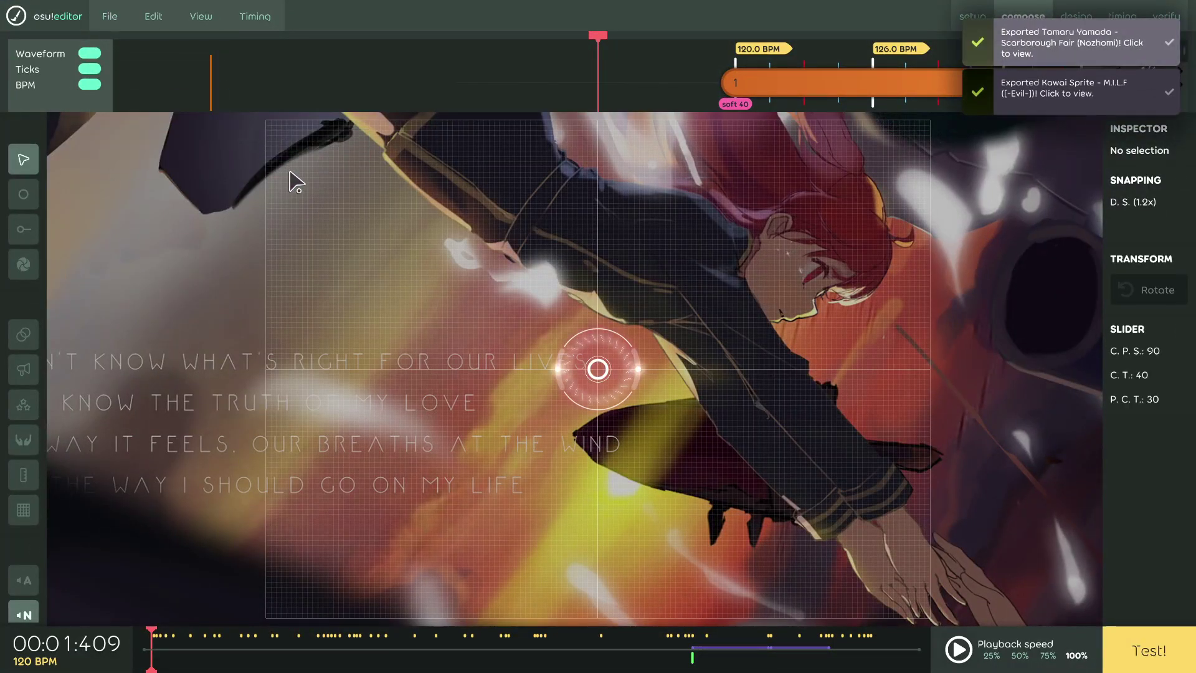
key("Escape")
key("Escape")
key("Escape")
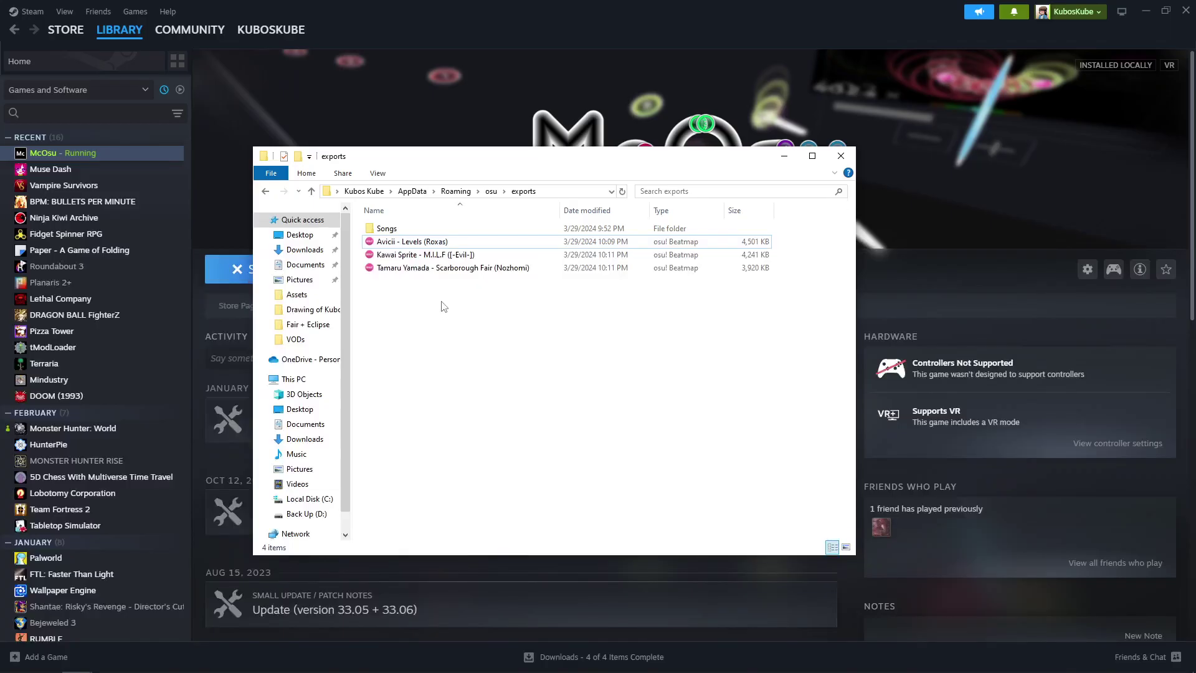
- Select the three .osz exports and 7-Zip extract each into a same-named folder
left_click_drag(441, 305, 406, 248)
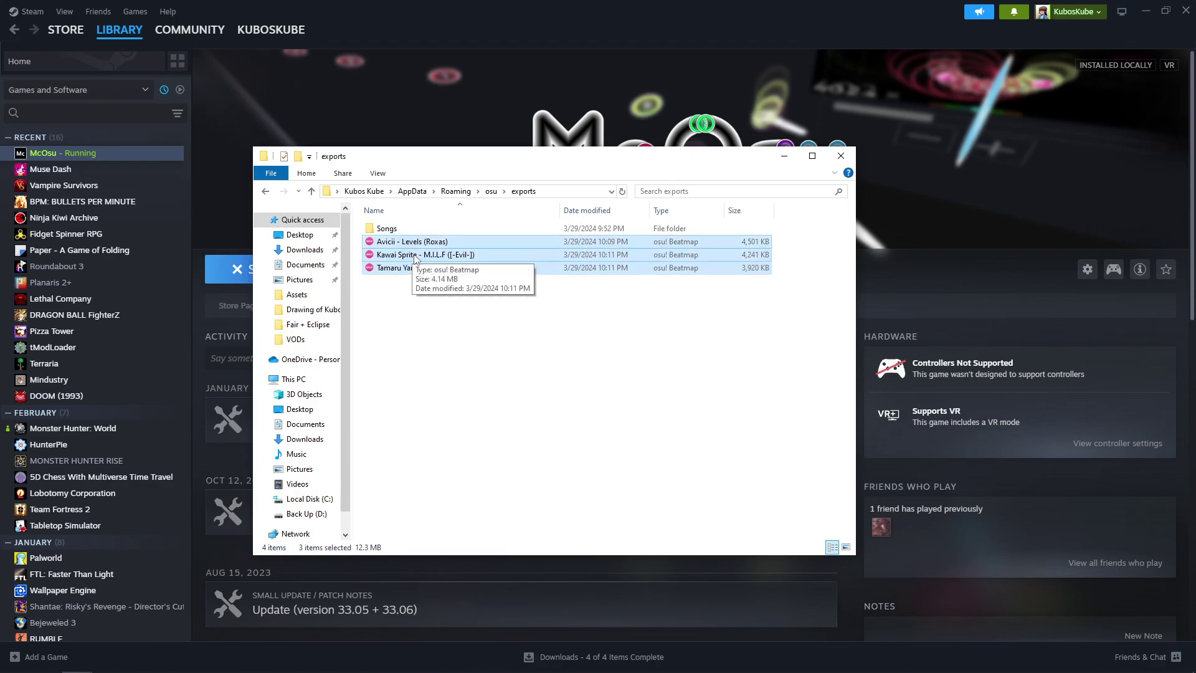
right_click(415, 260)
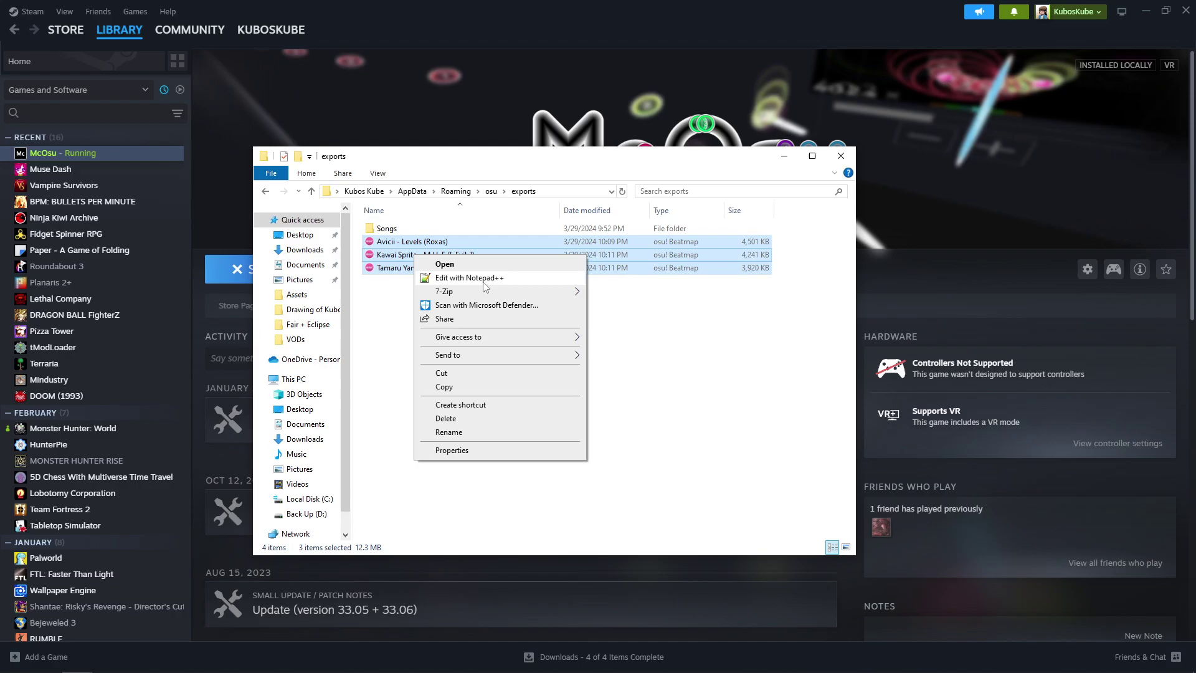
mouse_move(491, 291)
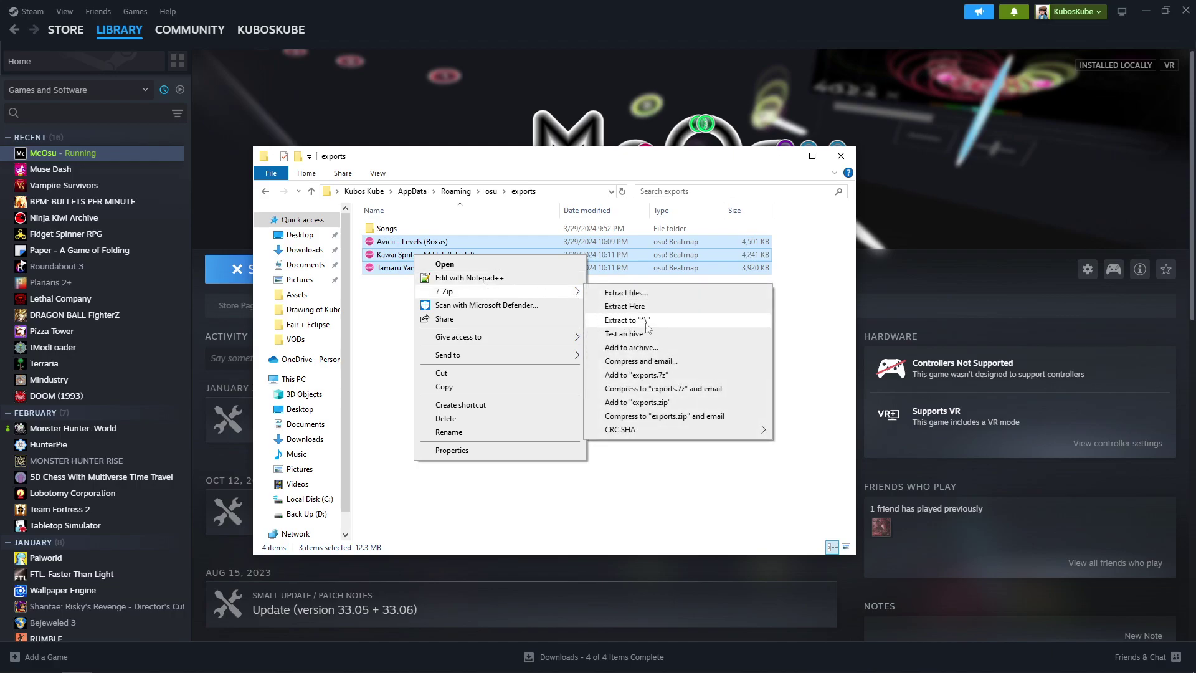
left_click(648, 322)
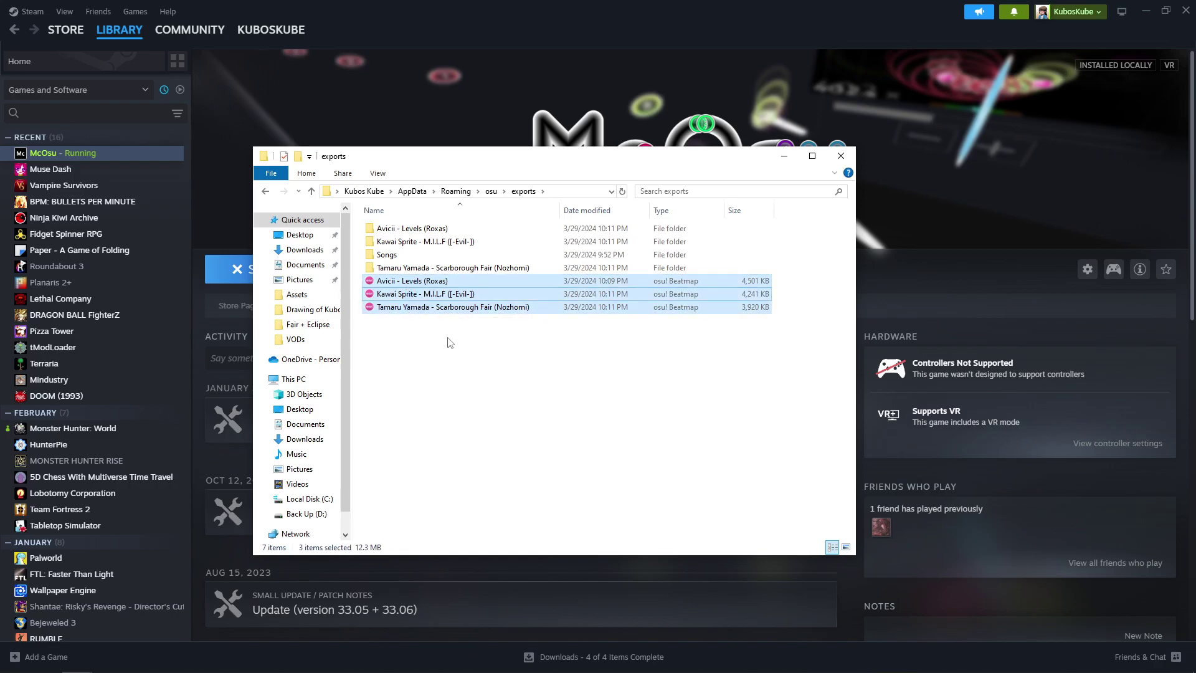
- Delete the three .osz archives and move their three folders into Songs, replacing 67 files
key("Delete")
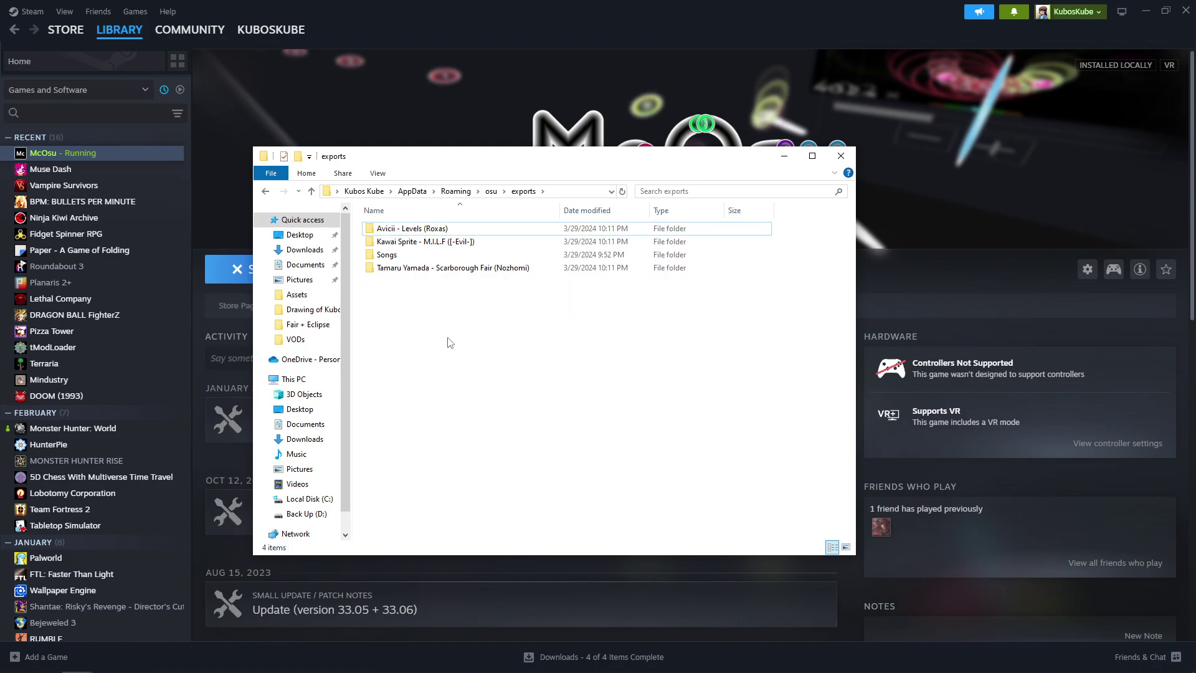
left_click(423, 270)
left_click_drag(359, 229, 421, 254)
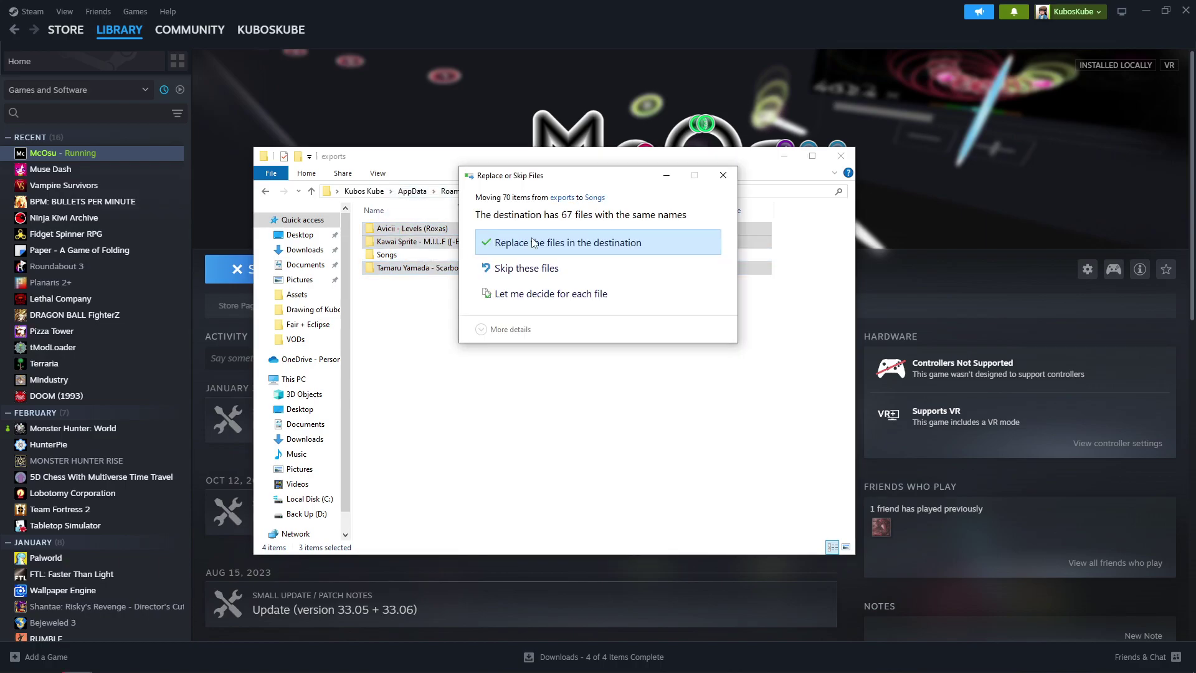
left_click(534, 243)
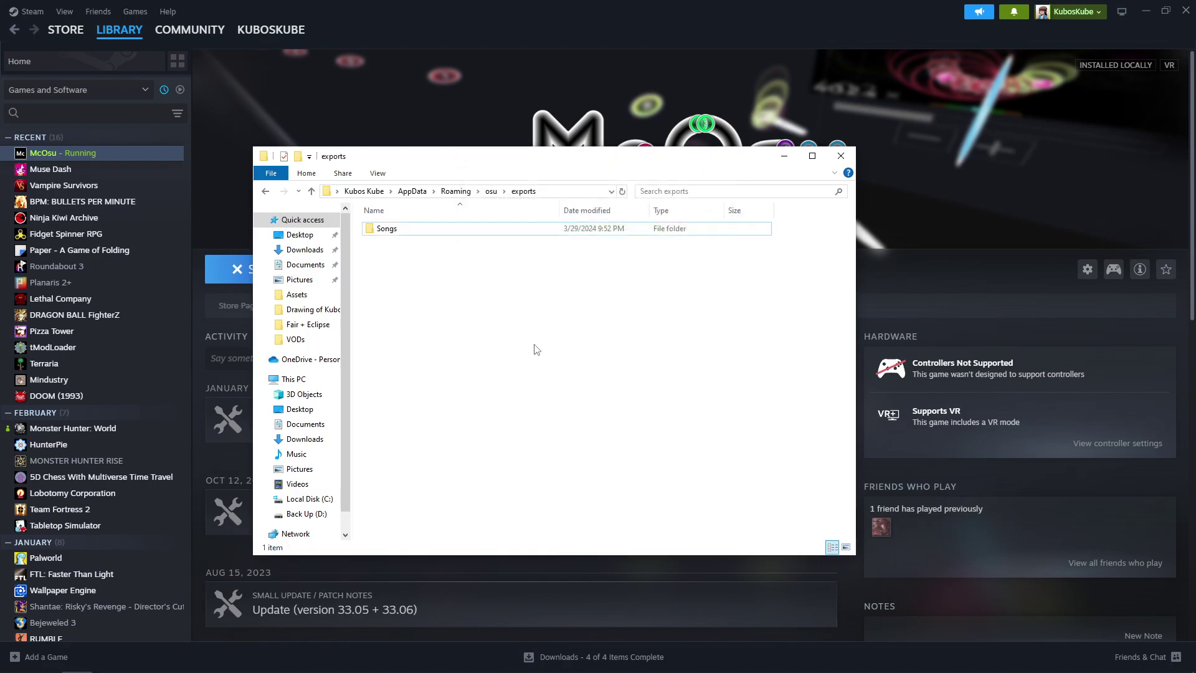
mouse_move(247, 669)
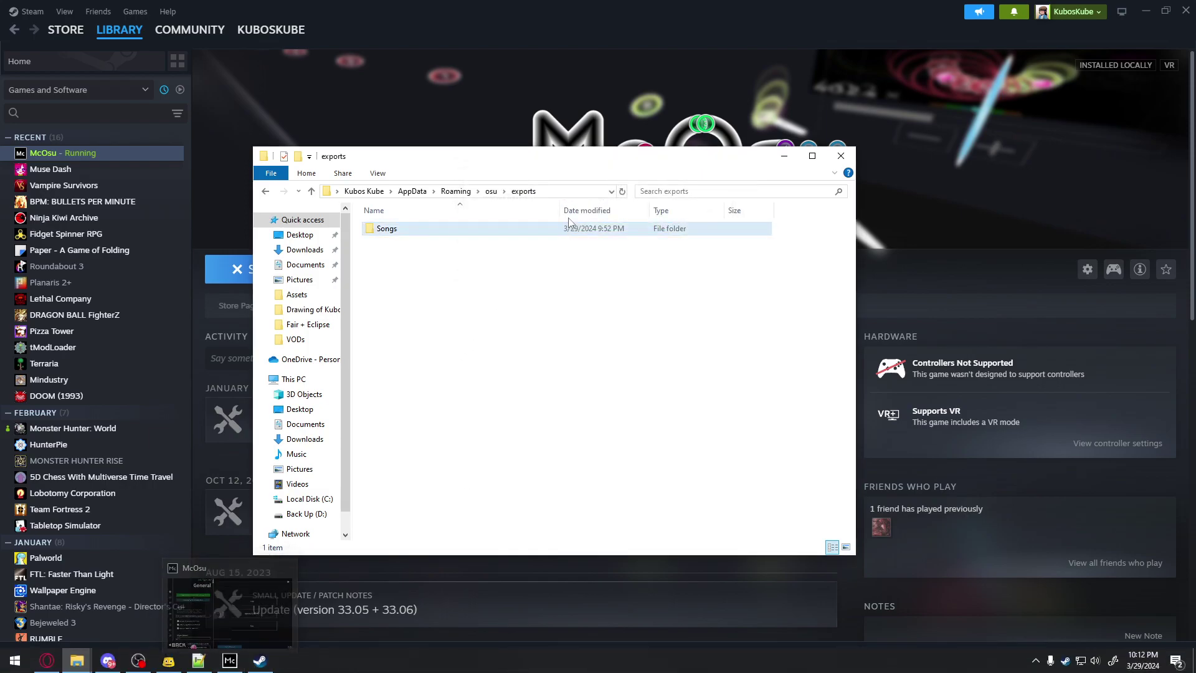
left_click(573, 191)
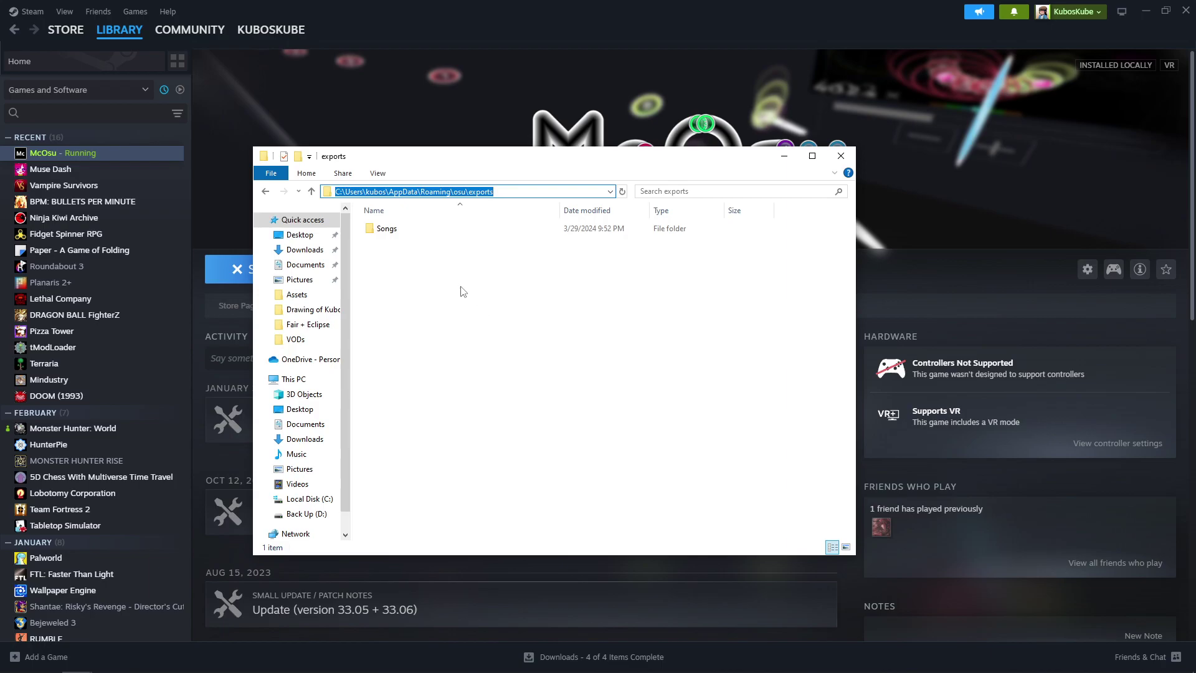
left_click(393, 237)
left_click(417, 313)
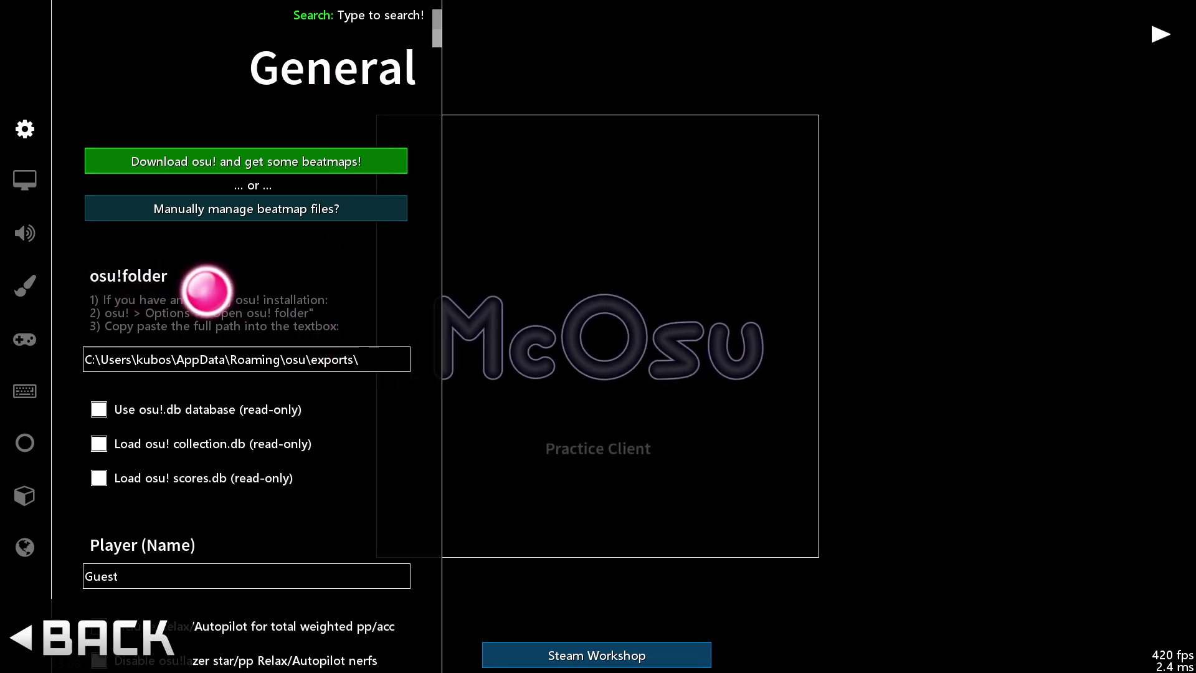
- Replace McOsu's osu!folder path with the pasted exports path and return to the main menu
key("ctrl+a")
key("ctrl+c")
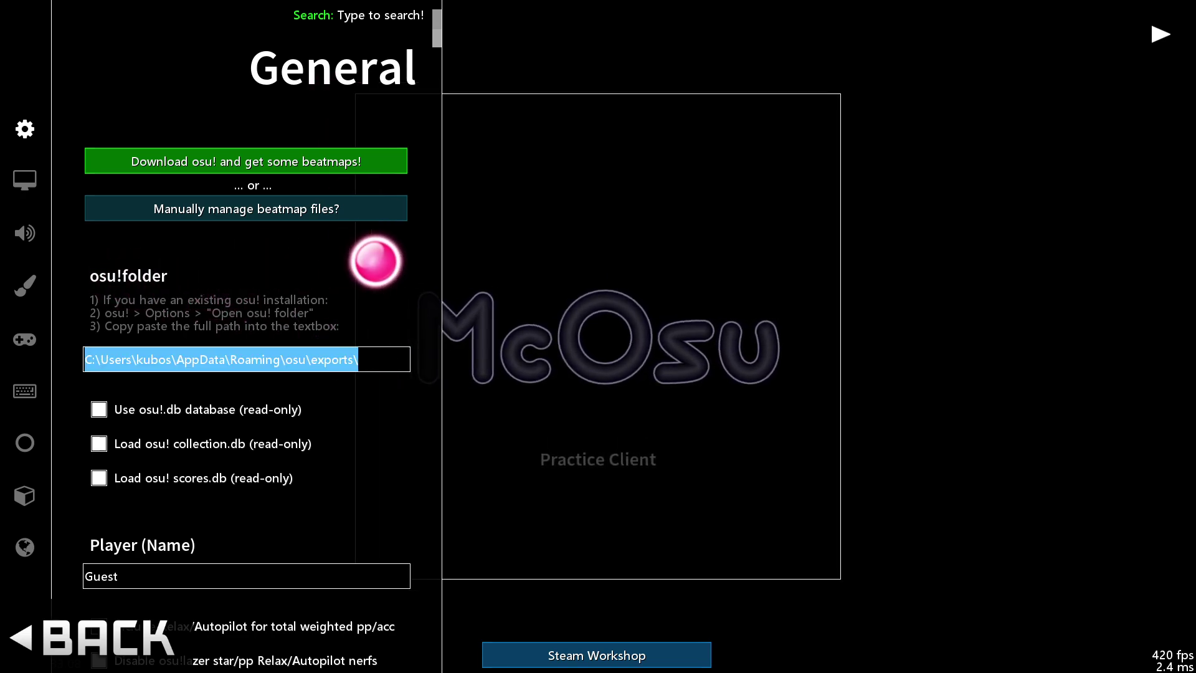
key("BackSpace")
key("ctrl+v")
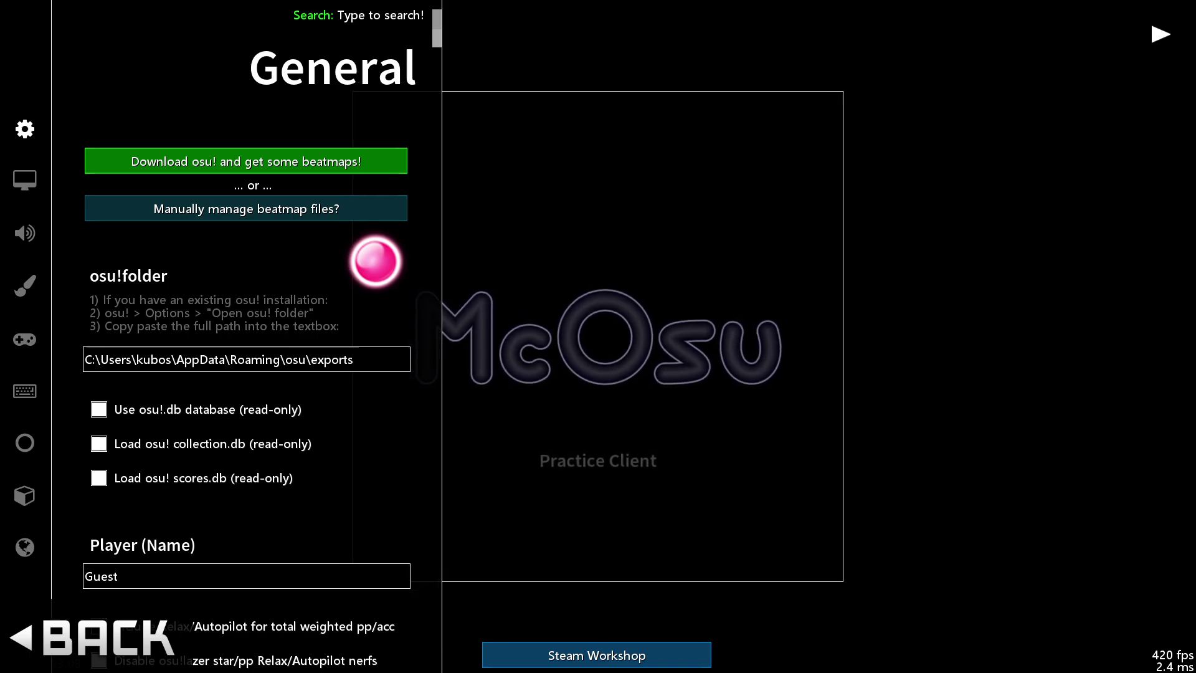
left_click(552, 275)
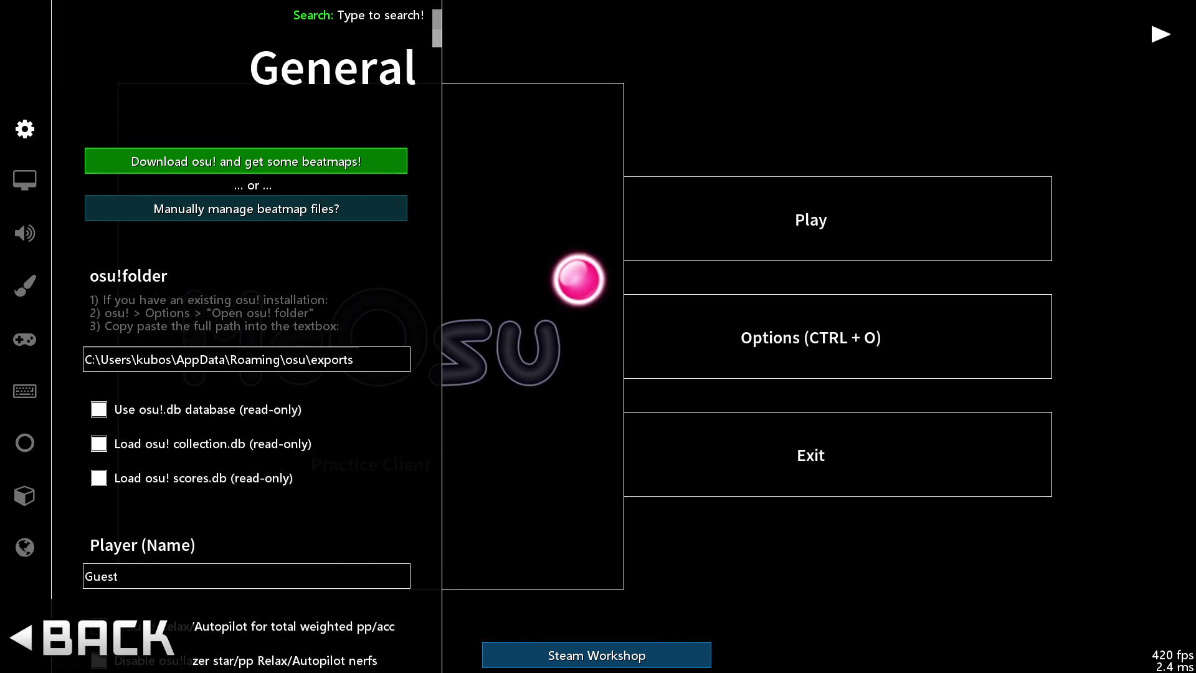
- Open McOsu's song selection and rescan with F5 to confirm beatmaps like Accumula Town and aikoi are listed
left_click(578, 279)
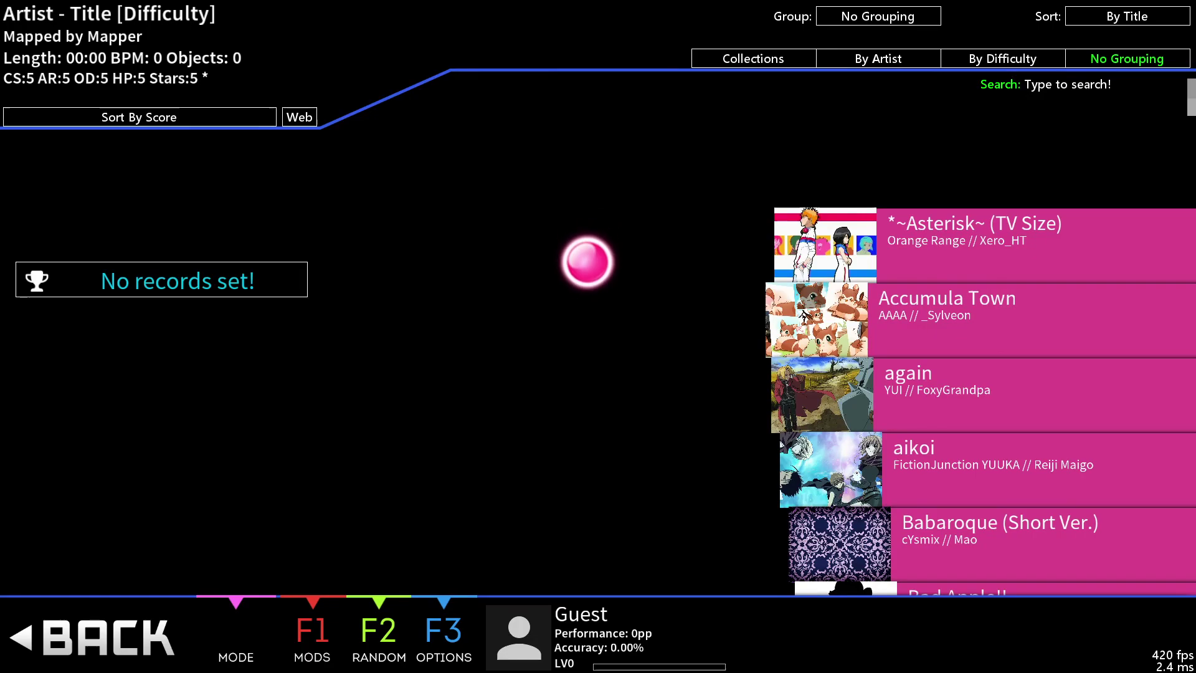
scroll(586, 280, "down", 10)
scroll(589, 282, "up", 10)
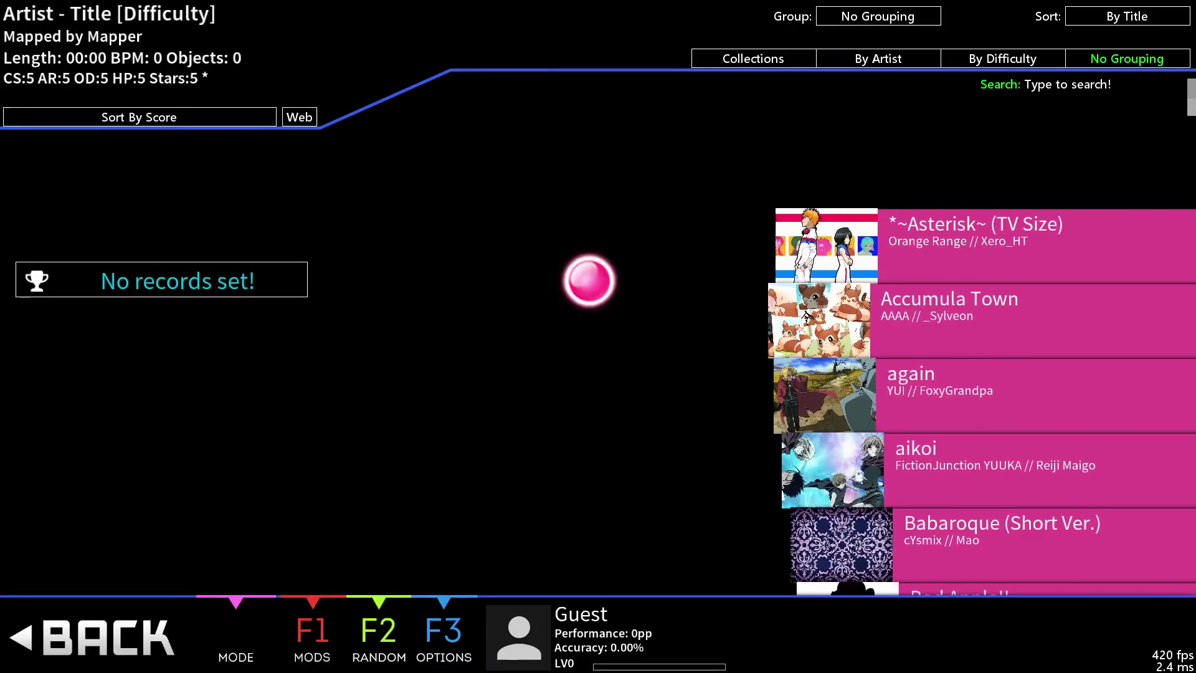
key("F5")
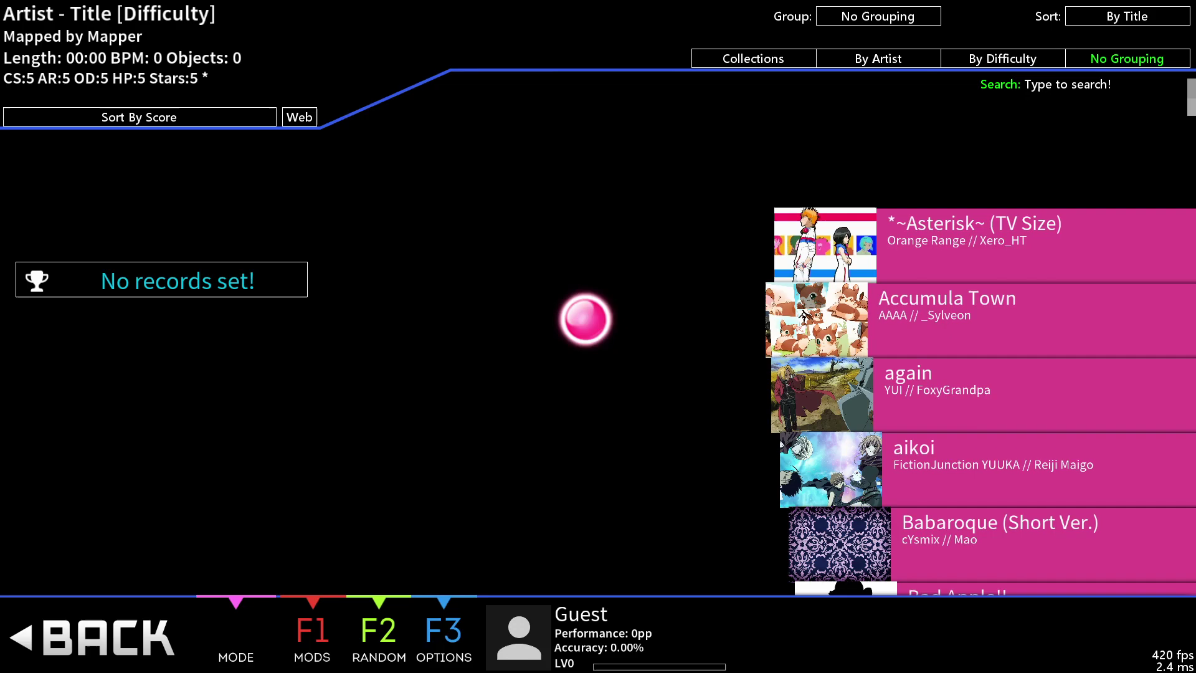
right_click(717, 396)
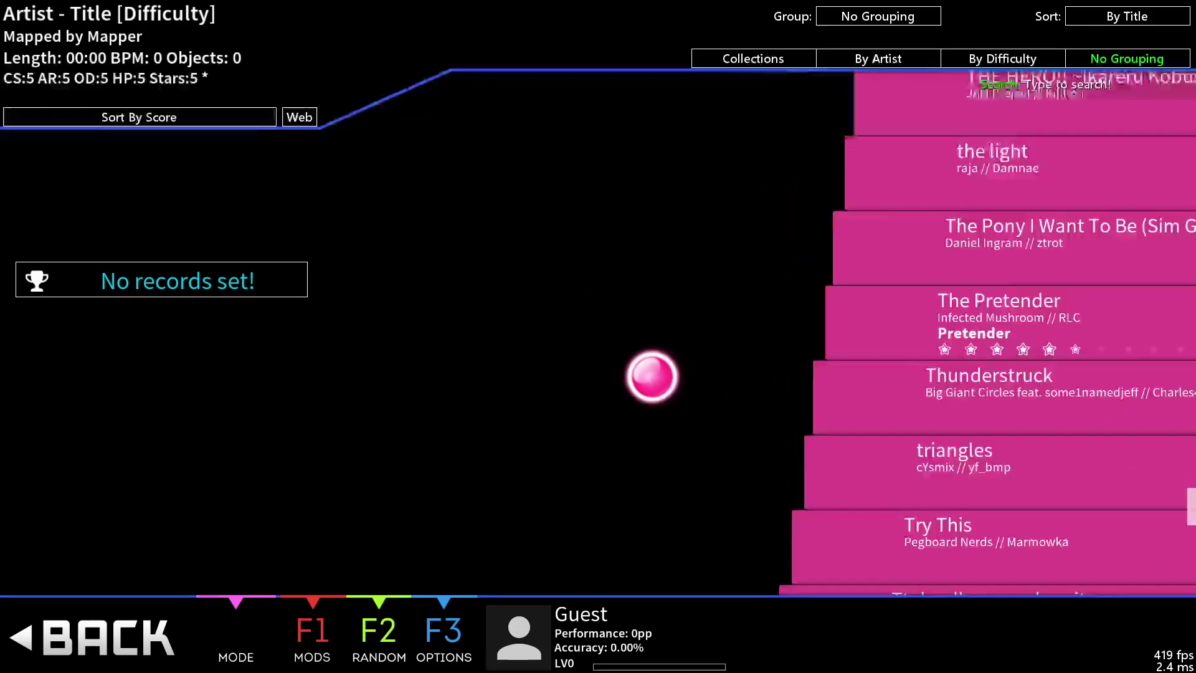
scroll(649, 377, "up", 10)
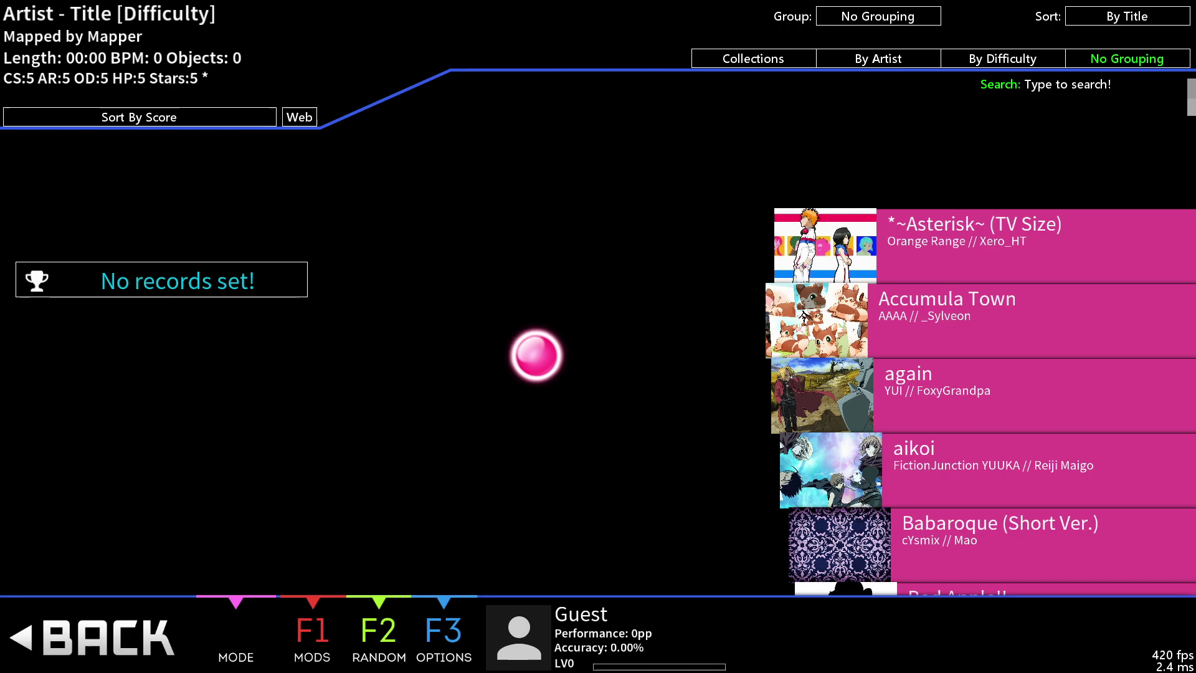
left_click(165, 608)
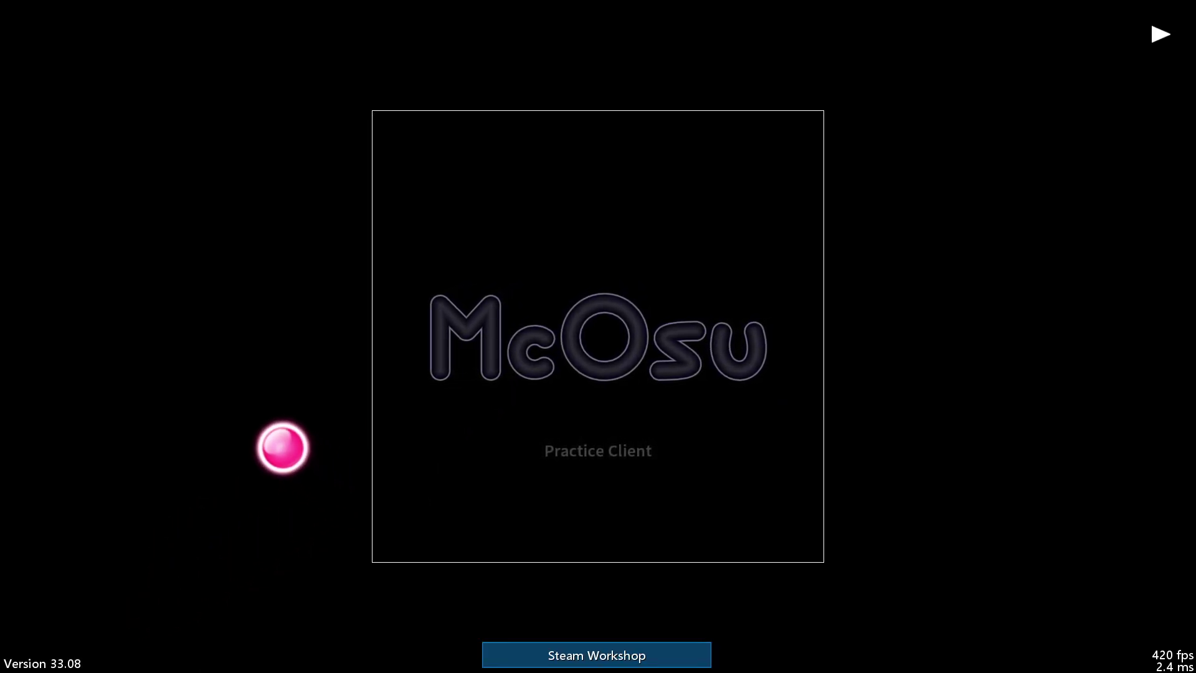
- Exit McOsu and launch osu!(lazer) by searching 'osu' from the Start menu
left_click(520, 489)
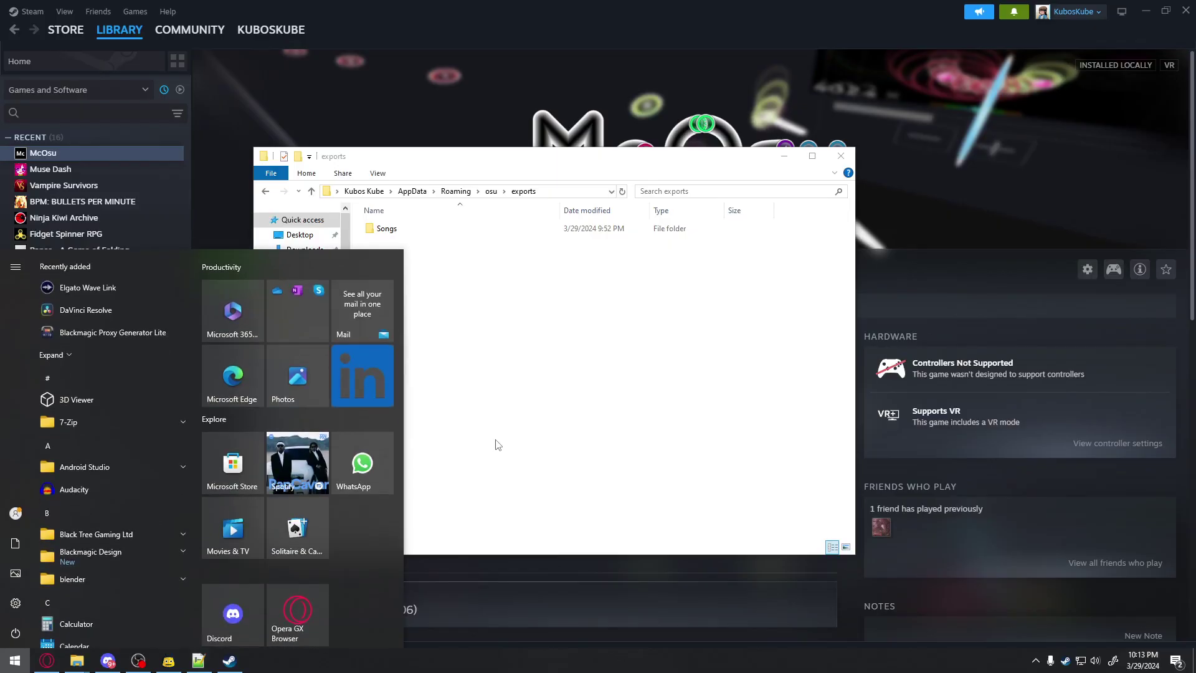
type("osu")
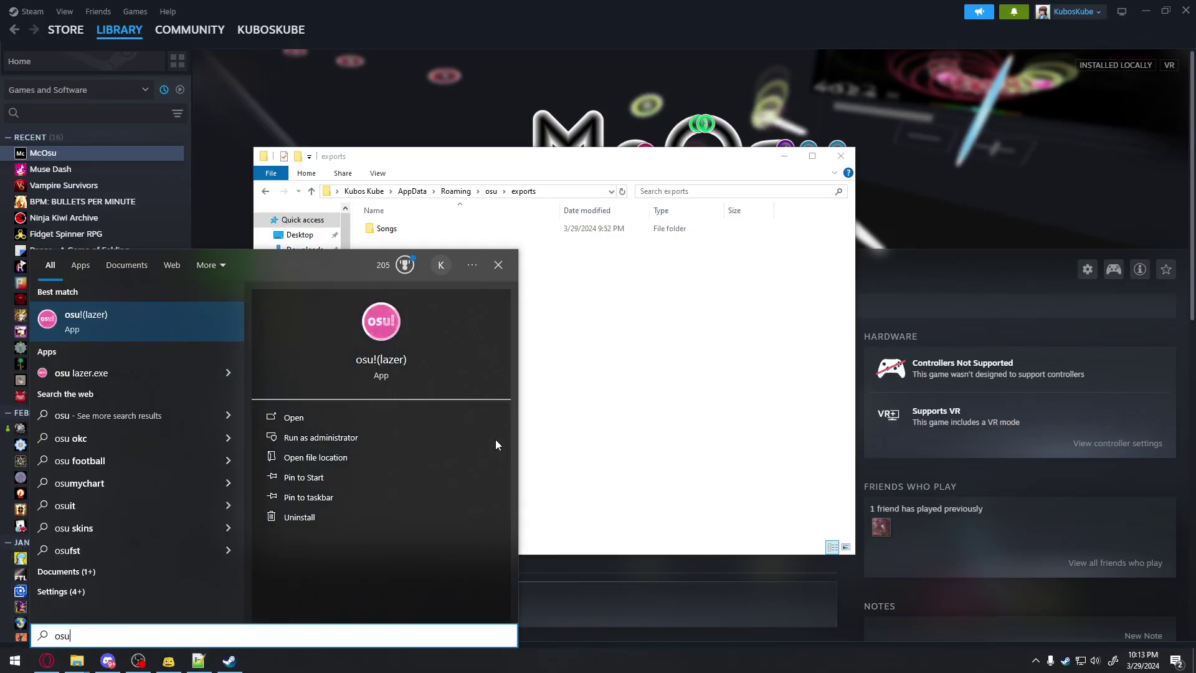
key("Return")
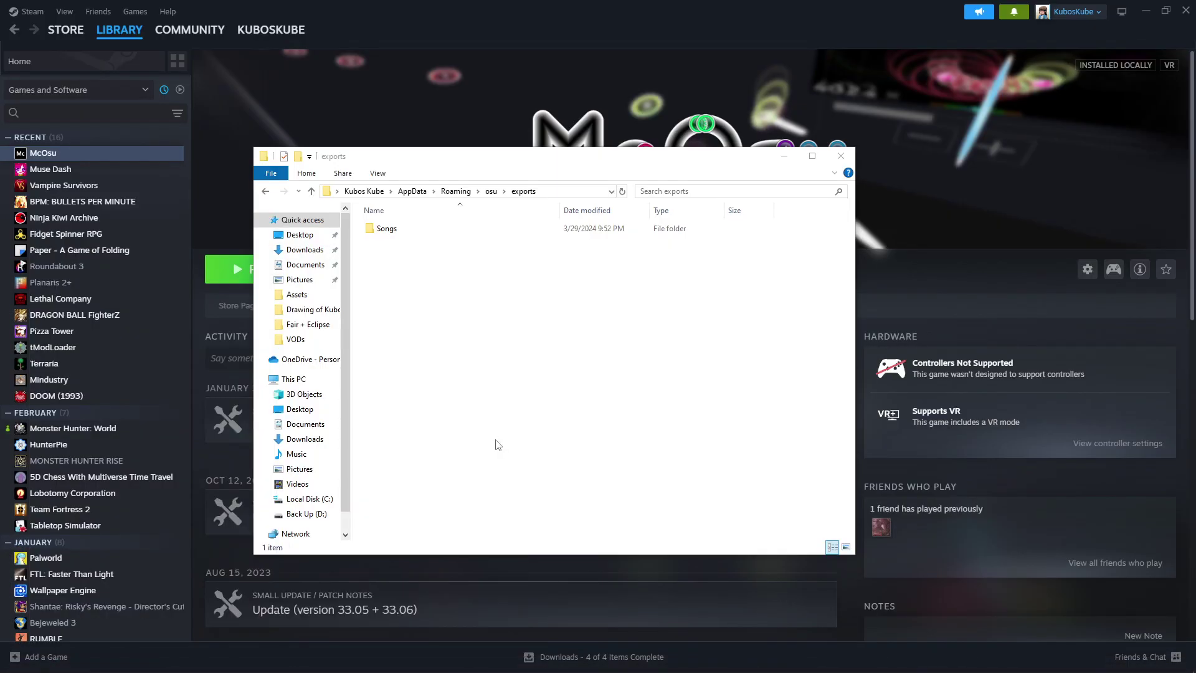